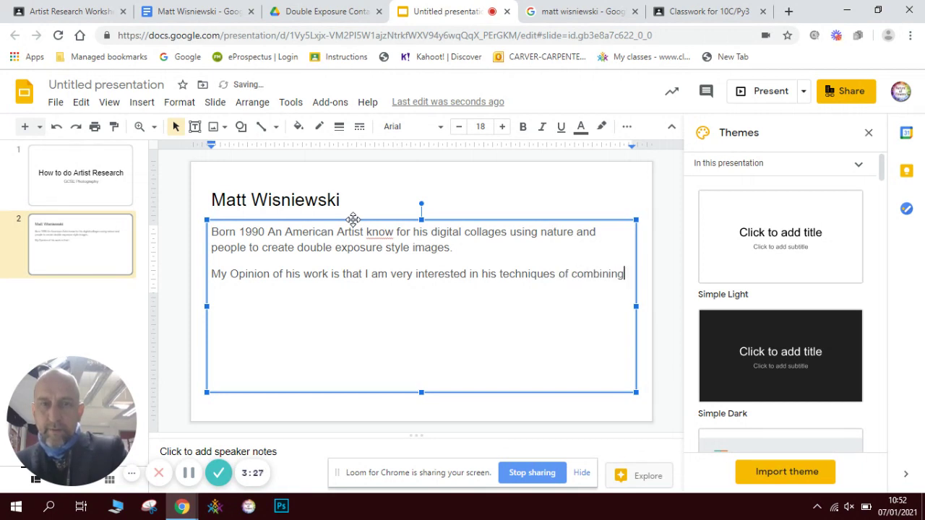
Complete the double exposure opinion paragraph, ending 'they trick your brain into seeing 2 things at once.'
type("to images together")
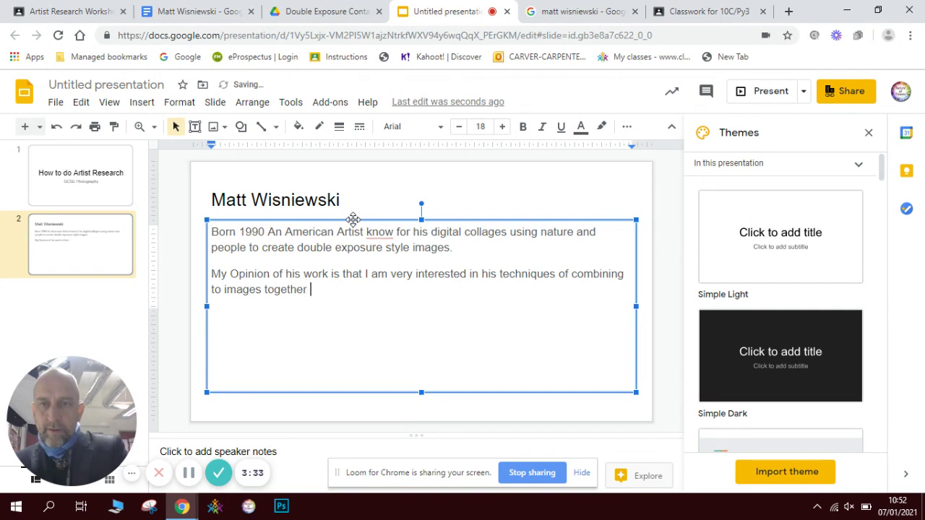
type("to ")
type("cret")
type("te ")
type("blend double exposure")
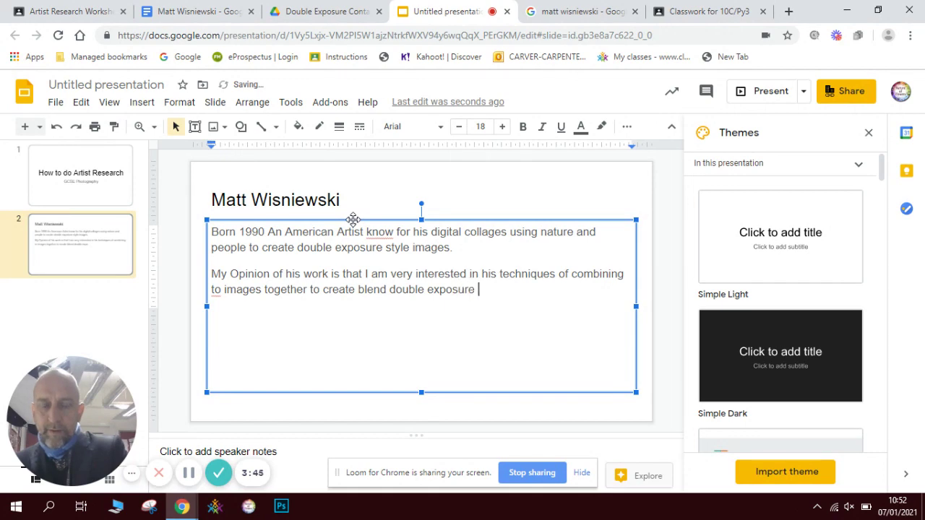
type("pictures. I finf")
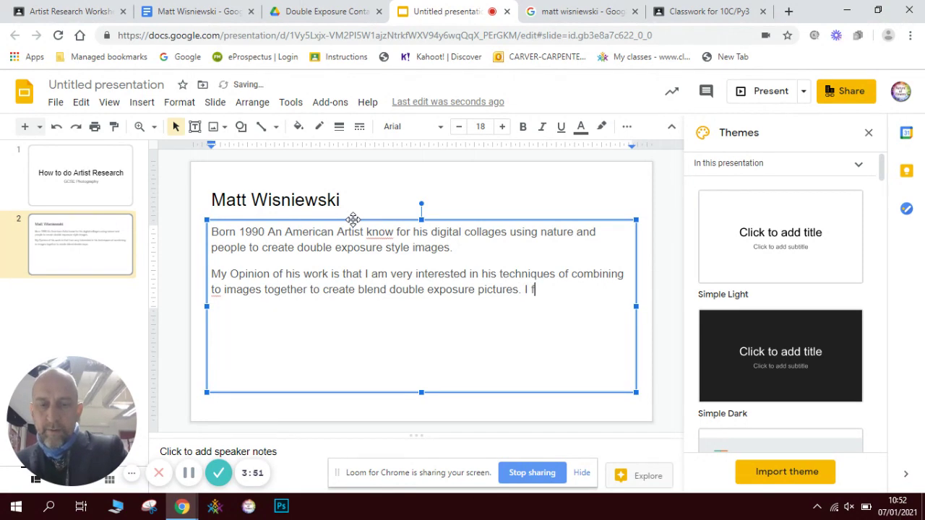
key("BackSpace")
key("BackSpace")
type("d these")
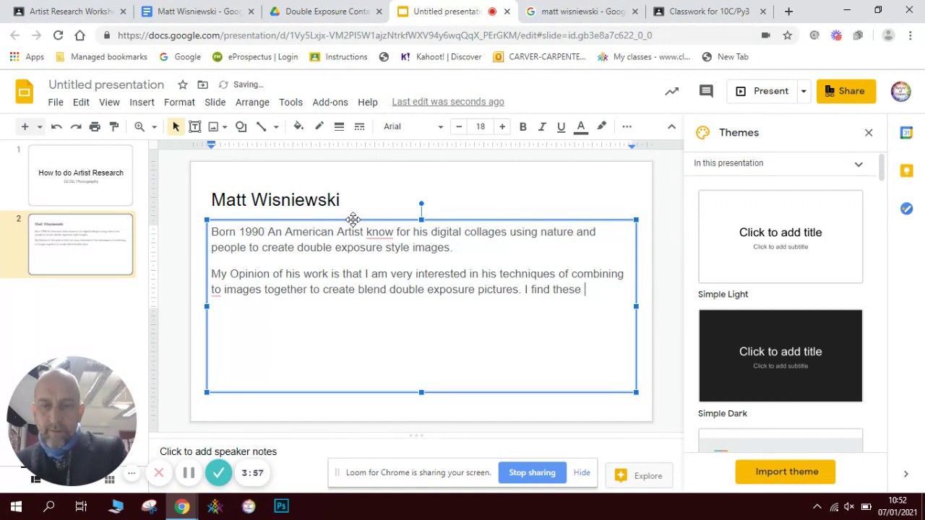
type("r")
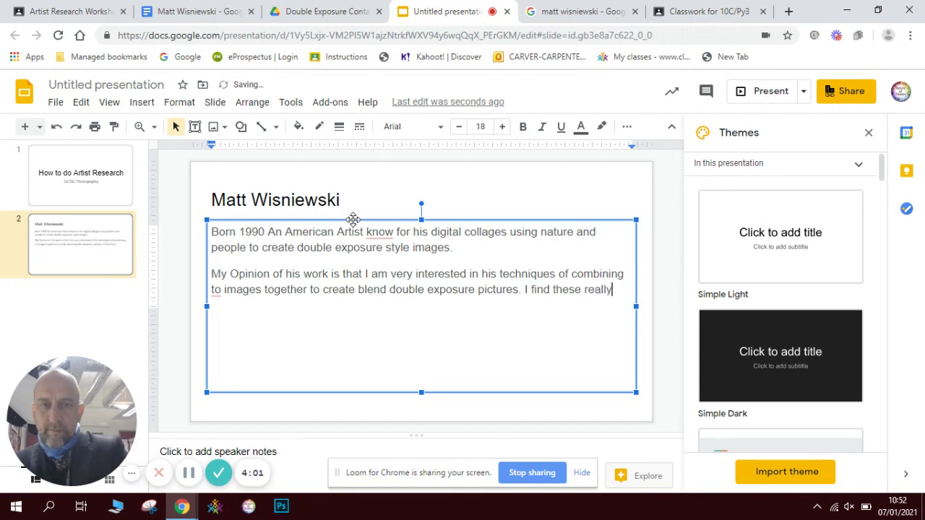
type("eally ")
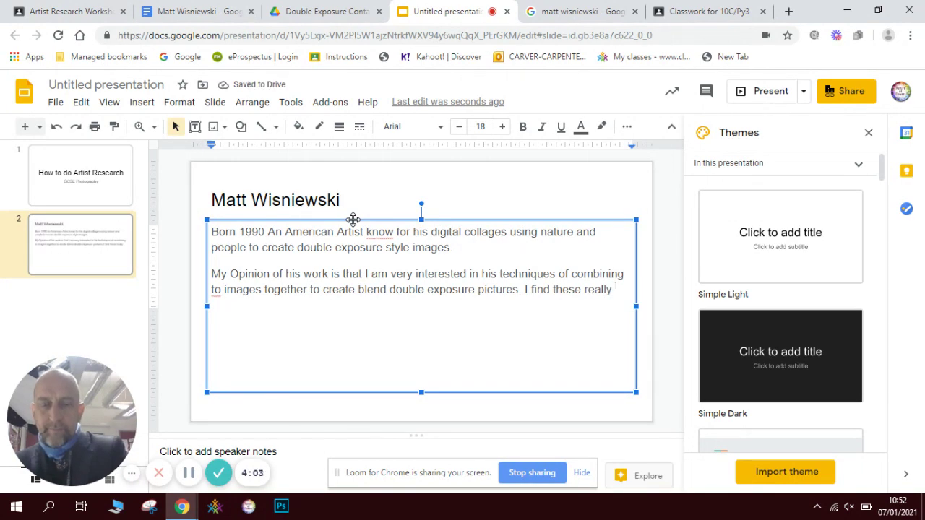
type("excitig")
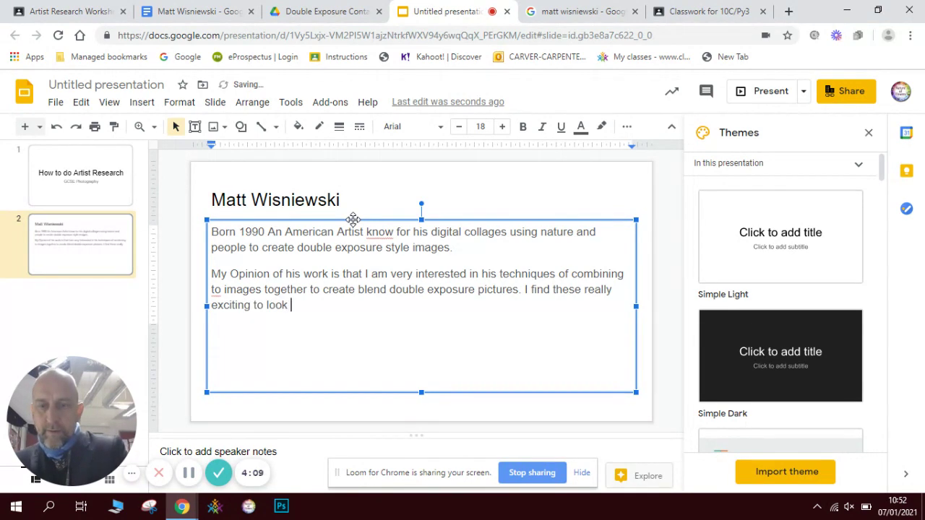
type("to look at as they trick your brain into seeing")
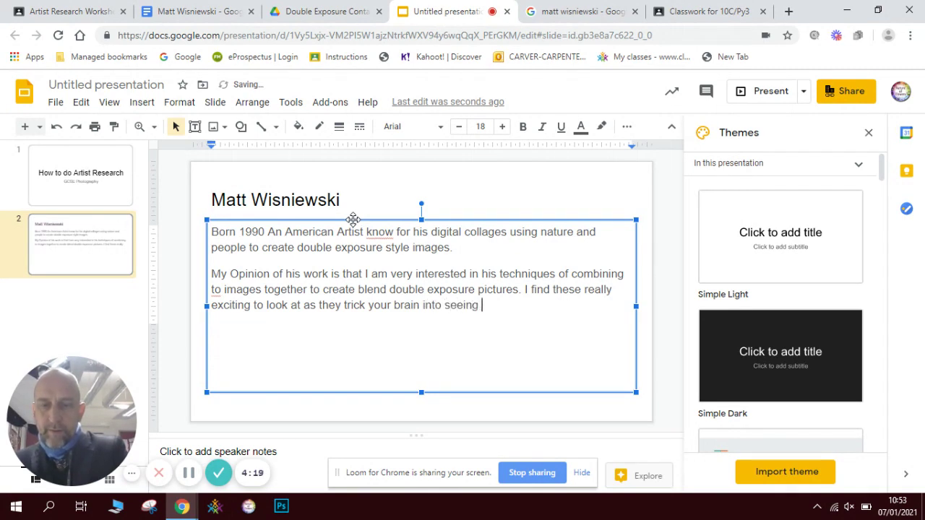
type("2 things at once.")
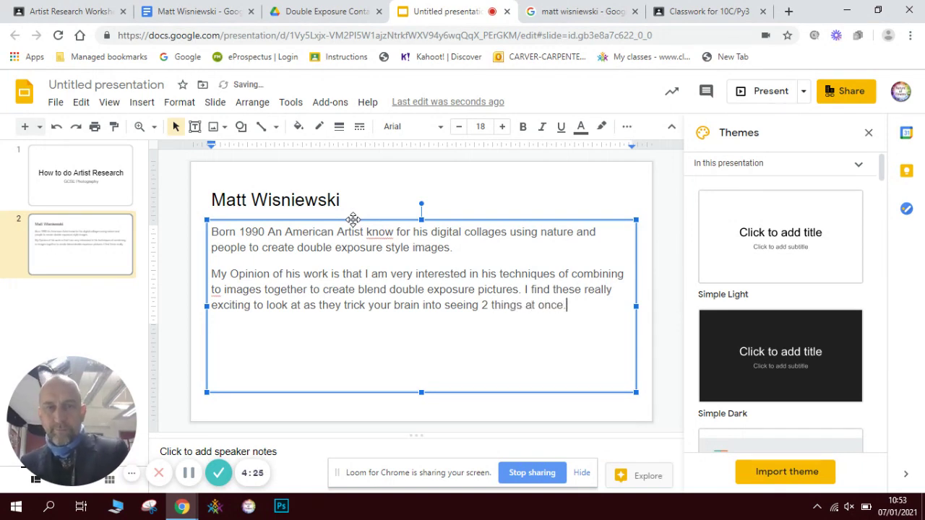
Shrink the body text box and drag it to the bottom of the Matt Wisniewski slide
left_click(403, 182)
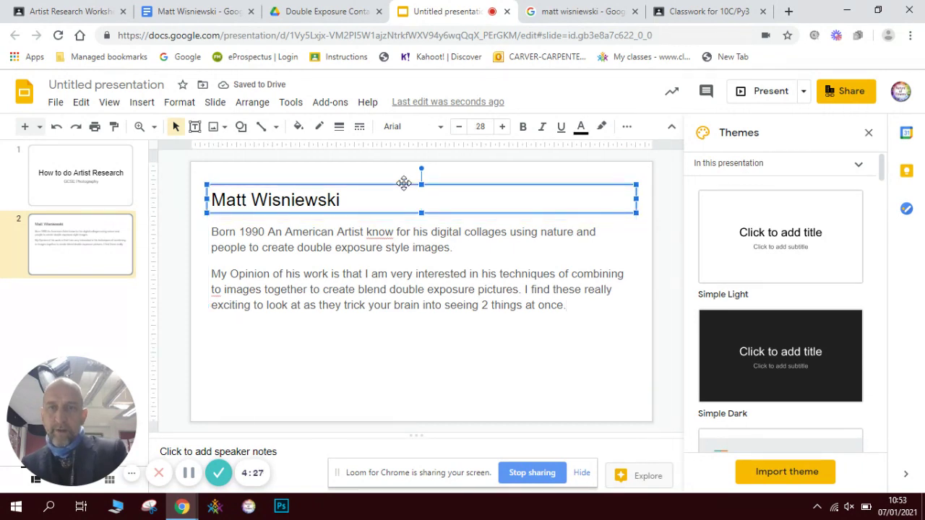
left_click(518, 304)
left_click_drag(636, 392, 630, 322)
left_click_drag(378, 218, 370, 311)
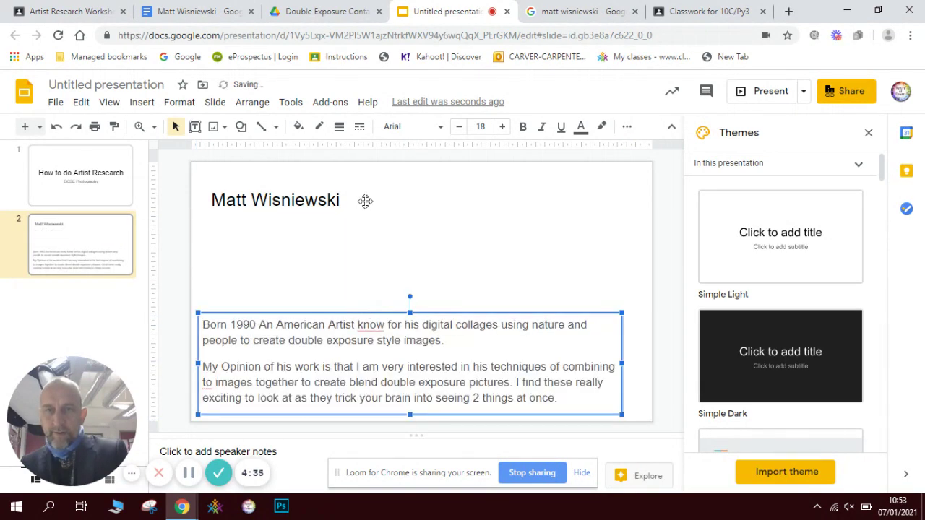
left_click(365, 201)
left_click(348, 233)
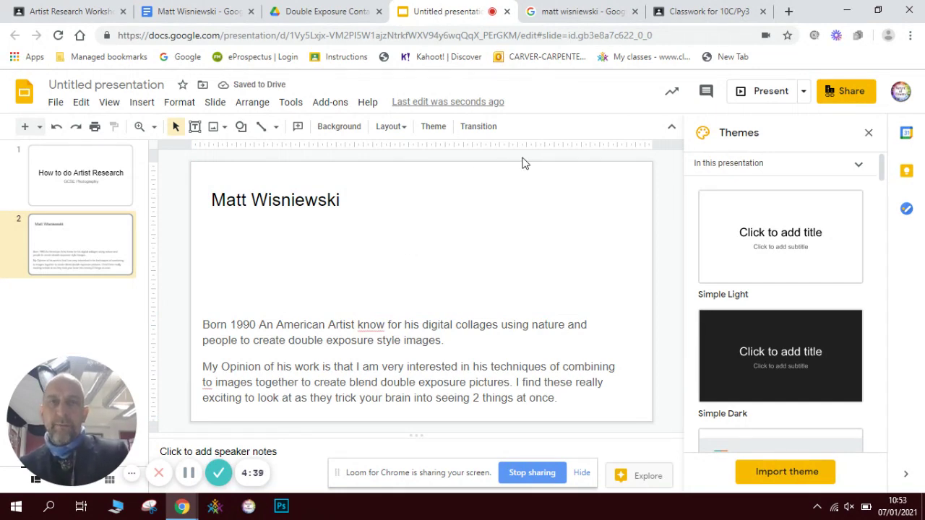
left_click(586, 16)
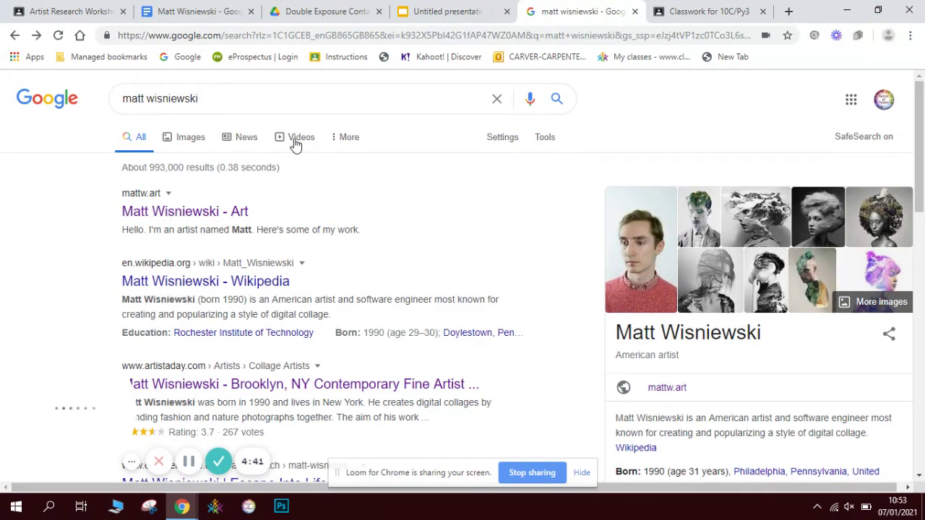
Copy the Flash of the Hand image from the Matt Wisniewski Google Images results
left_click(191, 137)
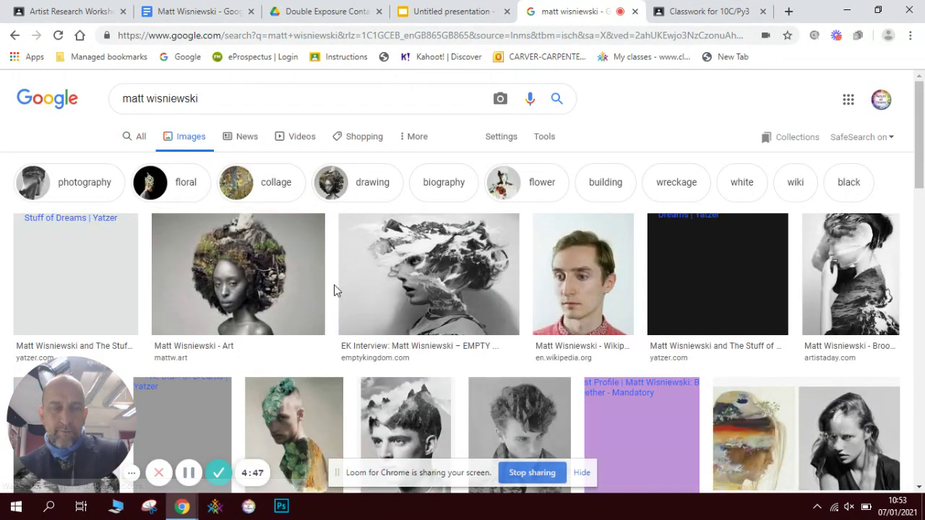
left_click(749, 441)
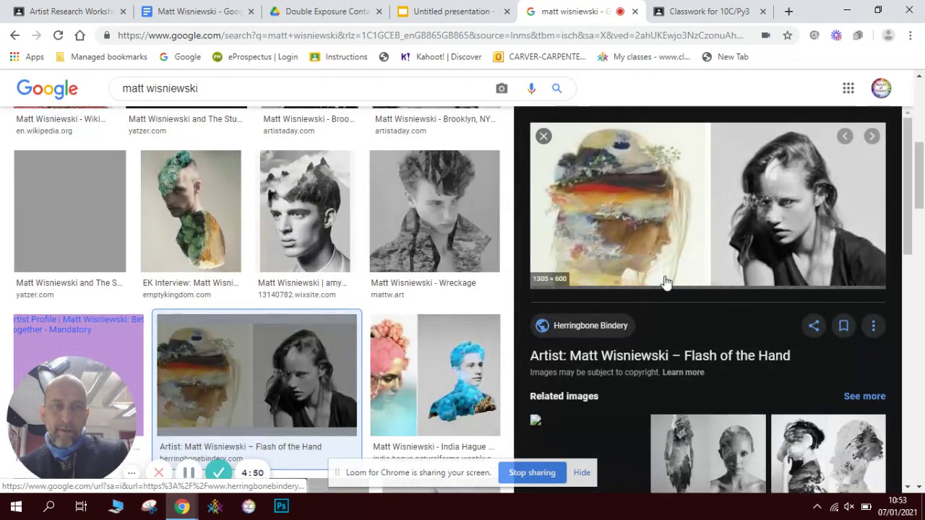
right_click(618, 197)
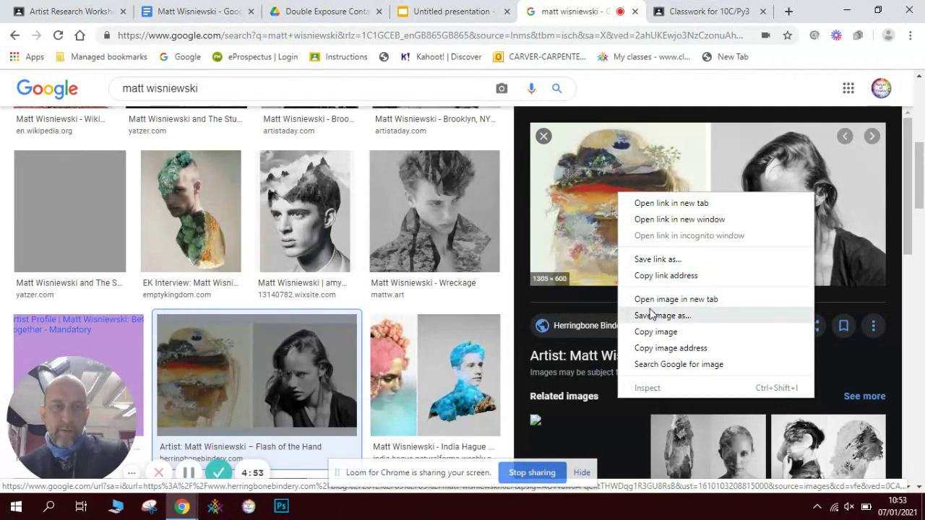
left_click(654, 333)
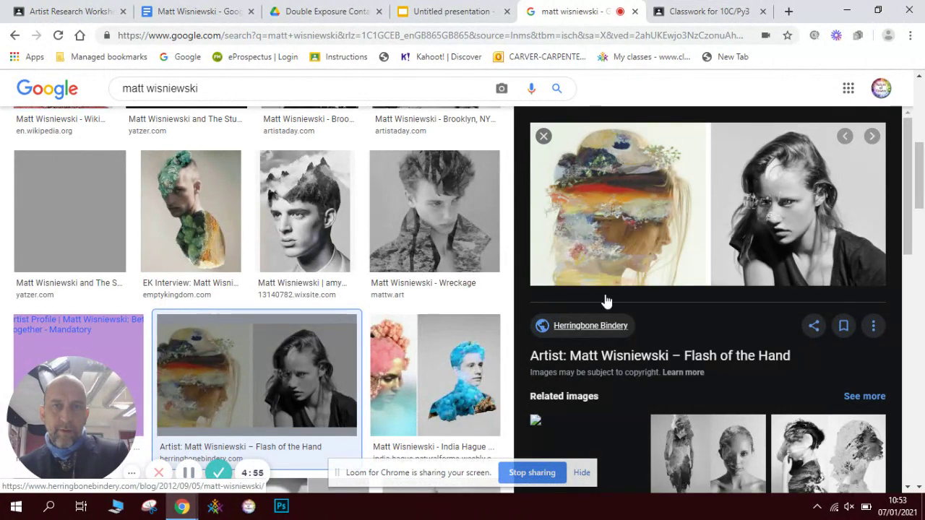
left_click(432, 13)
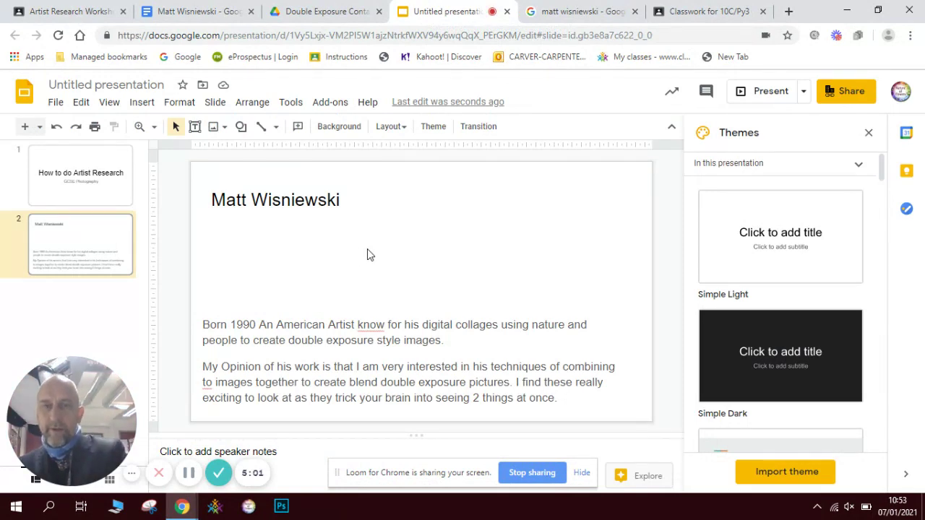
Paste the Flash of the Hand artwork onto slide 2 under the title
key("ctrl+v")
left_click(420, 263)
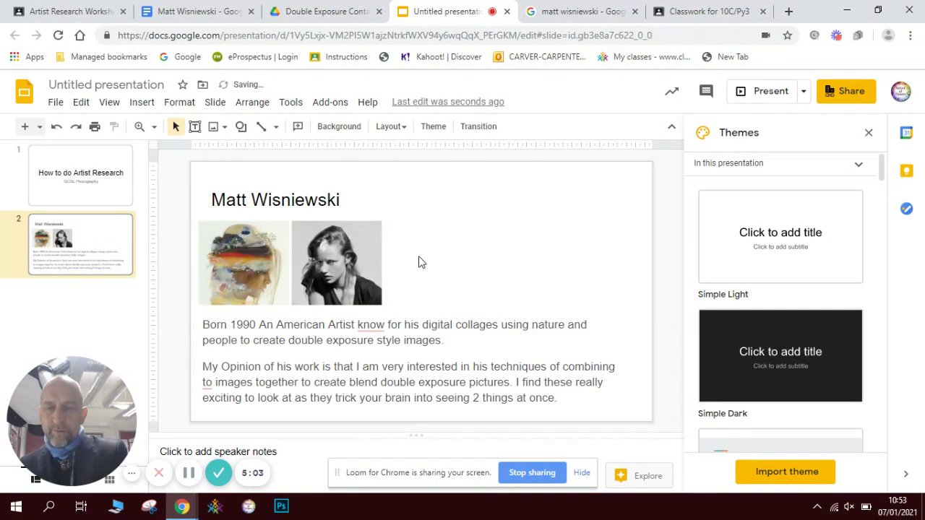
left_click(586, 12)
Copy the mountain-head portrait and paste it at half size beside the other artwork
left_click(322, 219)
right_click(643, 253)
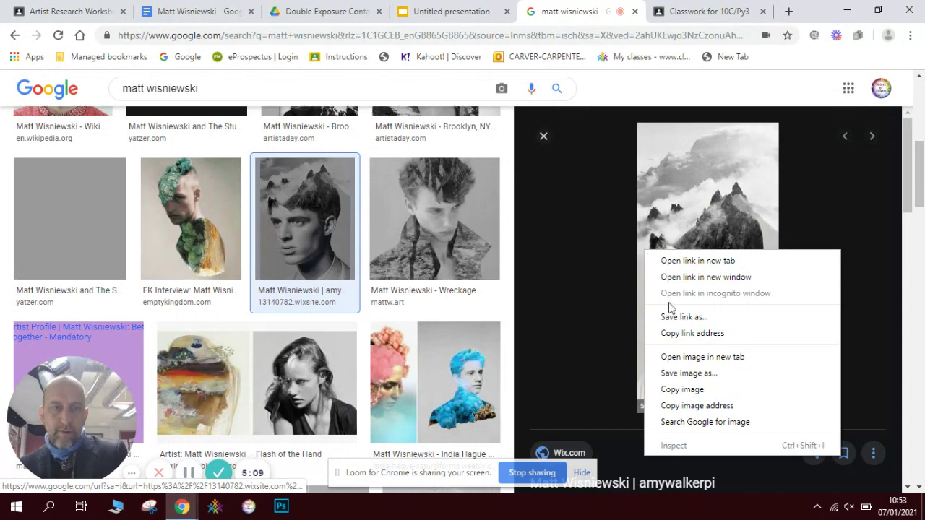
left_click(671, 389)
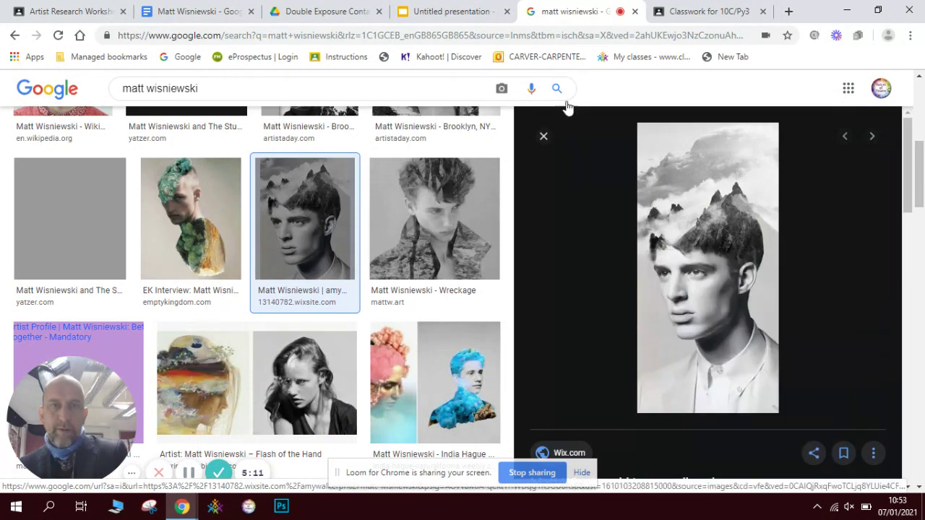
left_click(469, 12)
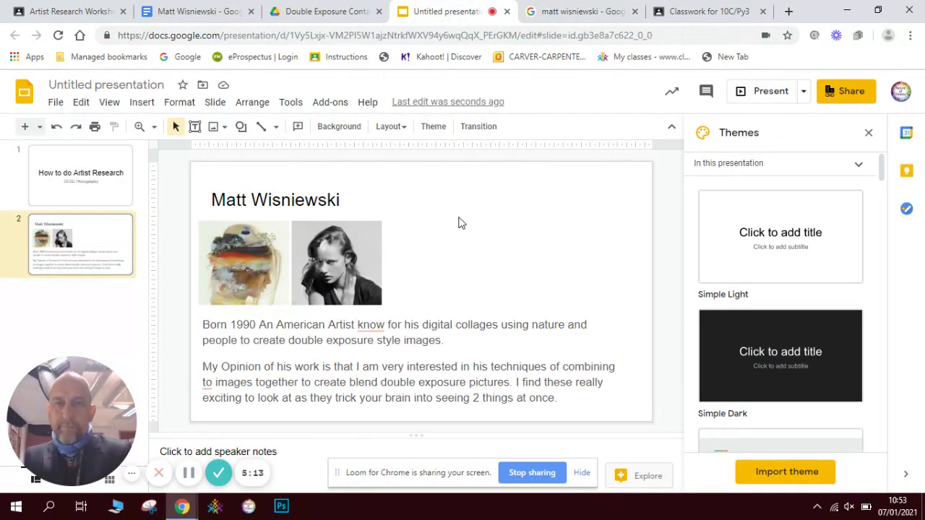
key("ctrl+v")
left_click_drag(491, 168, 431, 294)
left_click_drag(402, 325, 431, 204)
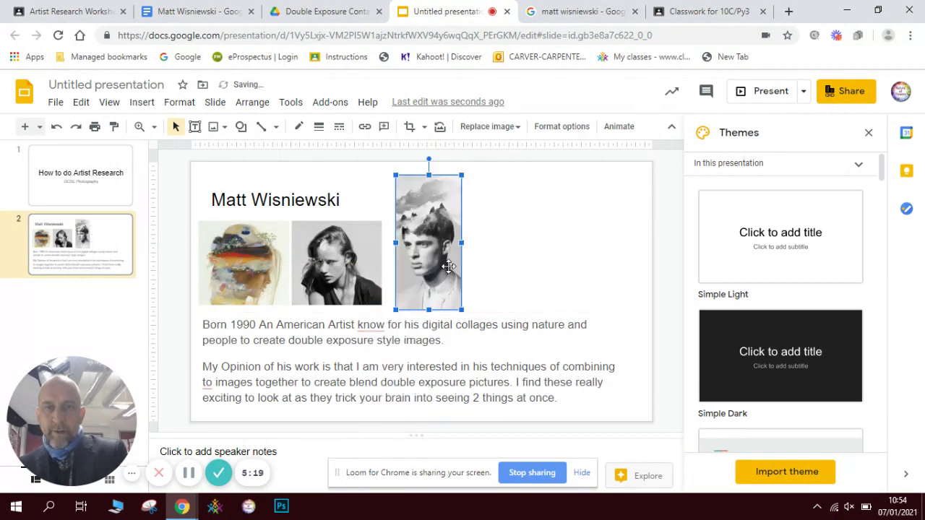
left_click(495, 287)
left_click(581, 12)
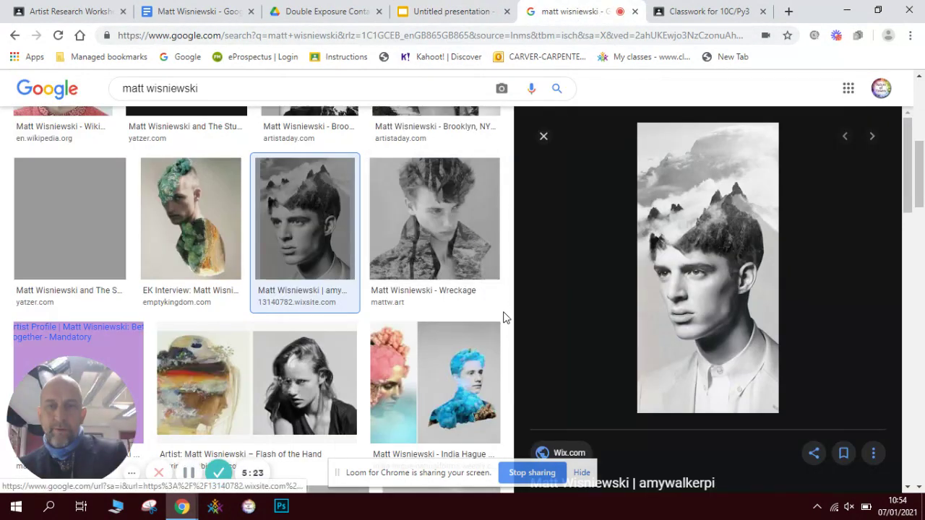
Browse the Wreckage page on mattw.art, then close it and the large preview
left_click(478, 307)
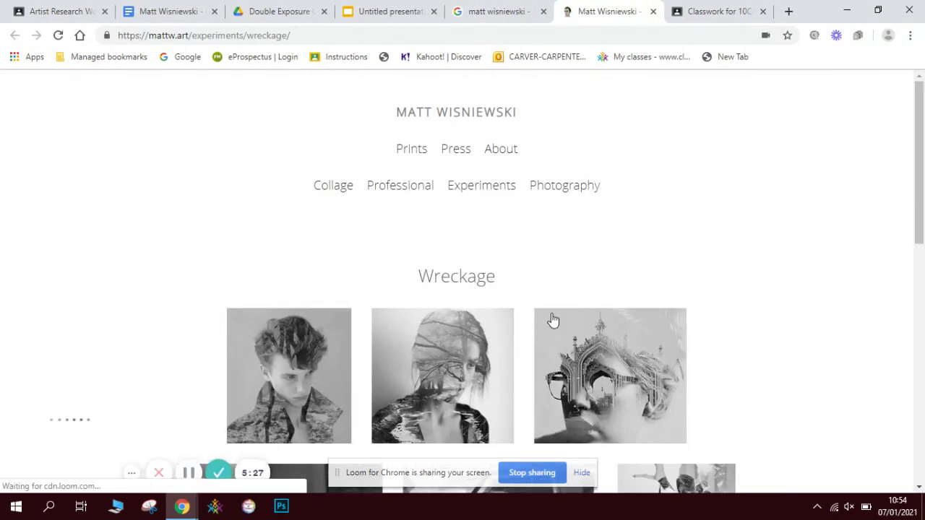
left_click_drag(915, 203, 902, 383)
scroll(648, 244, "up", 10)
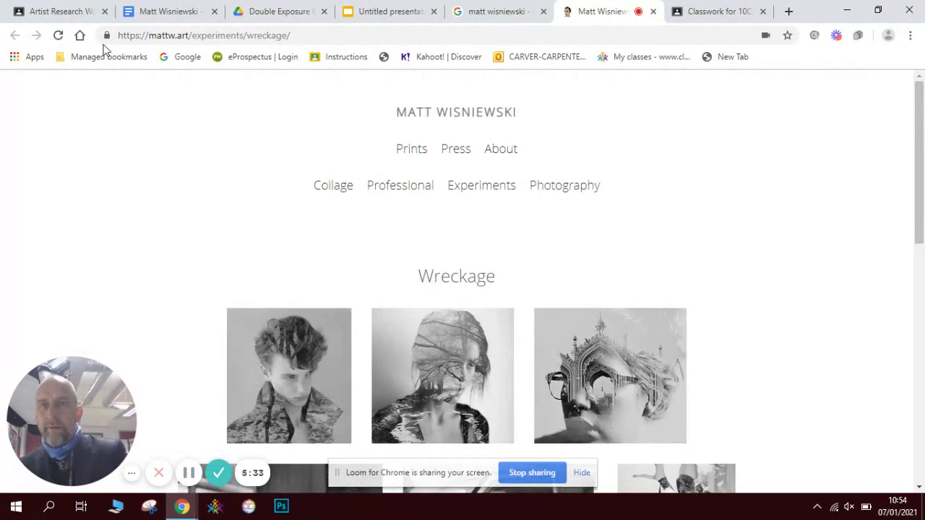
left_click(652, 11)
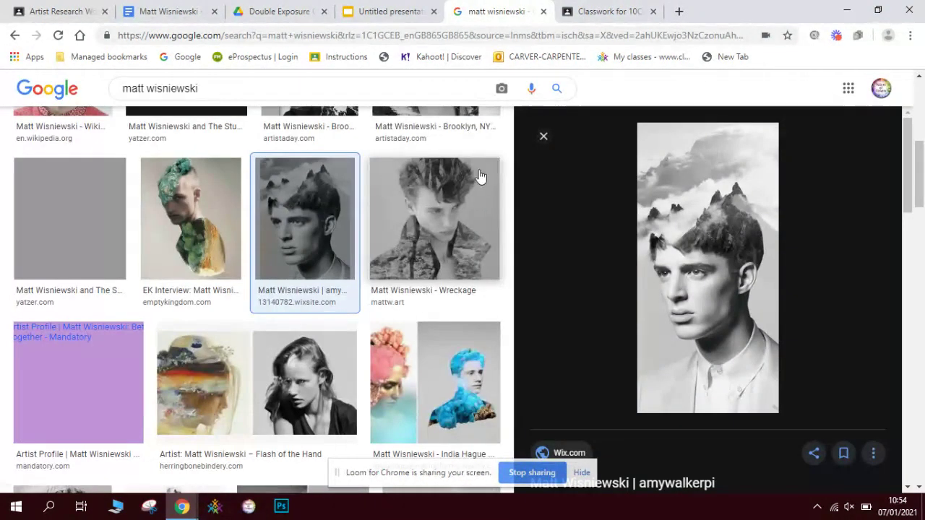
left_click(543, 137)
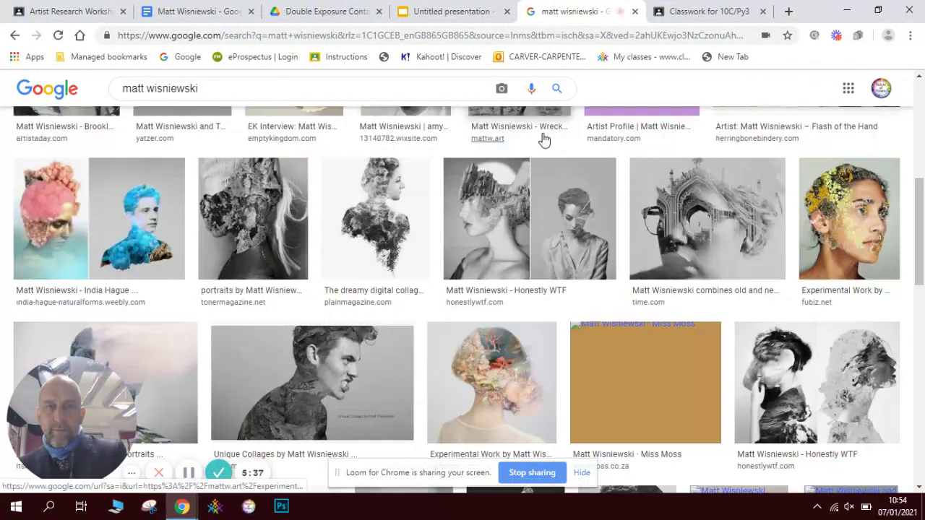
left_click_drag(920, 260, 921, 177)
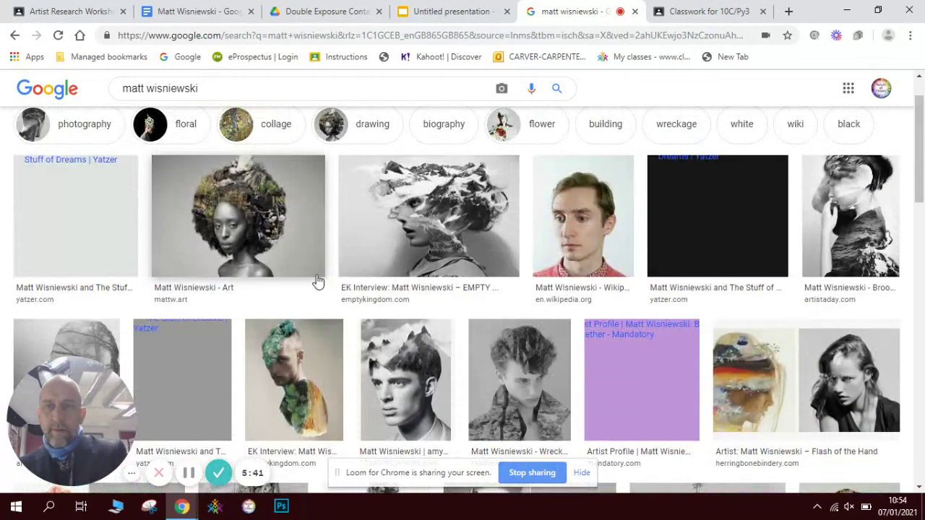
Copy the 'Matt Wisniewski - Art' plant-haired portrait image
left_click(285, 235)
right_click(643, 226)
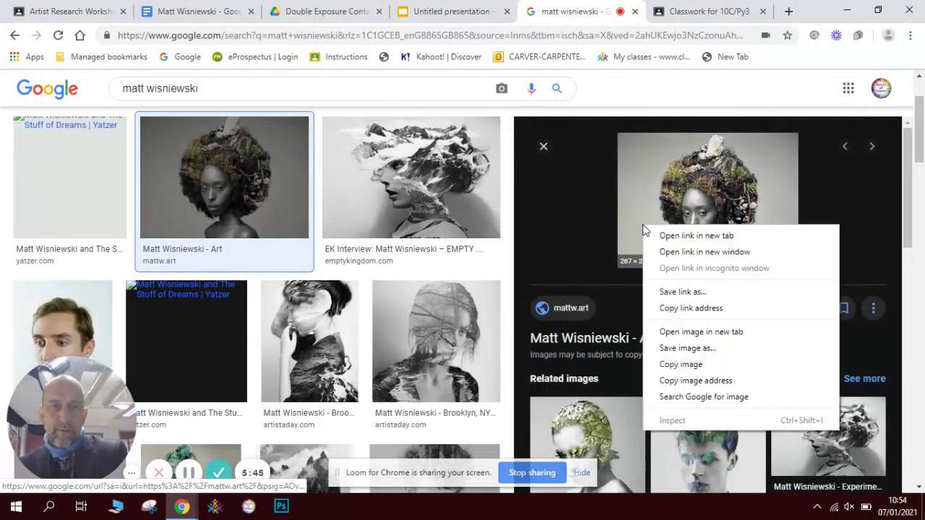
left_click(669, 364)
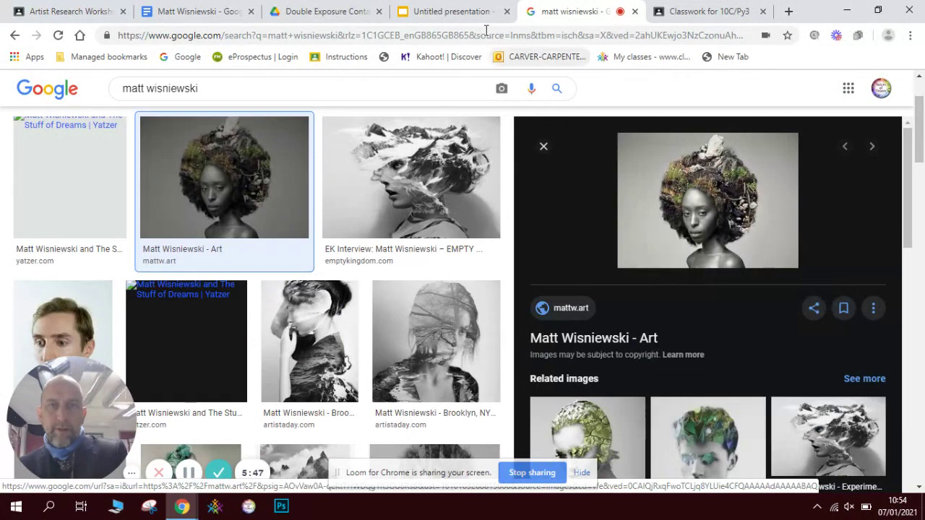
left_click(466, 14)
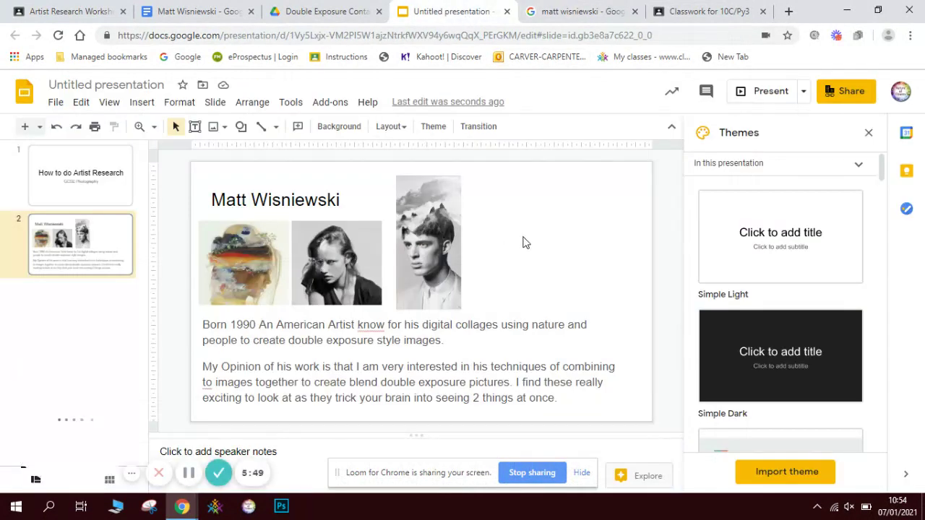
Paste the plant-haired portrait at the slide's top right
key("ctrl+v")
left_click_drag(500, 245, 502, 199)
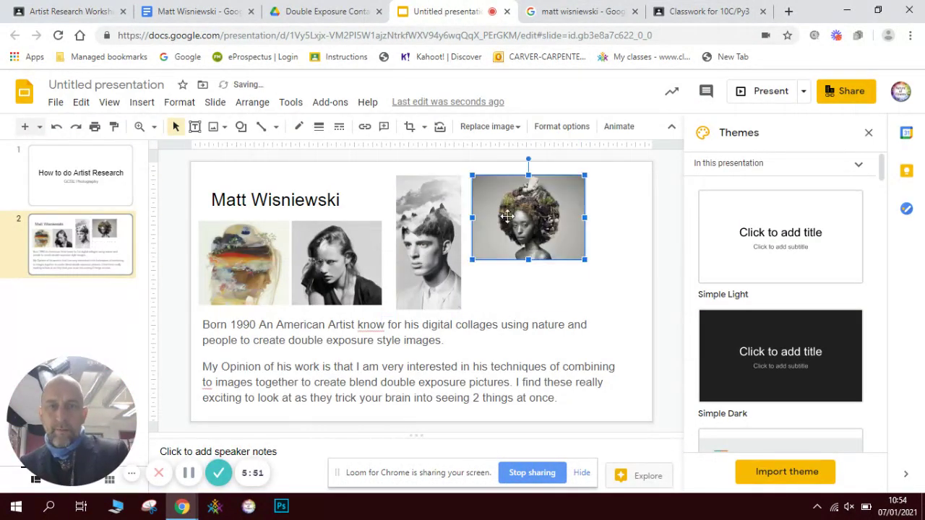
left_click(589, 296)
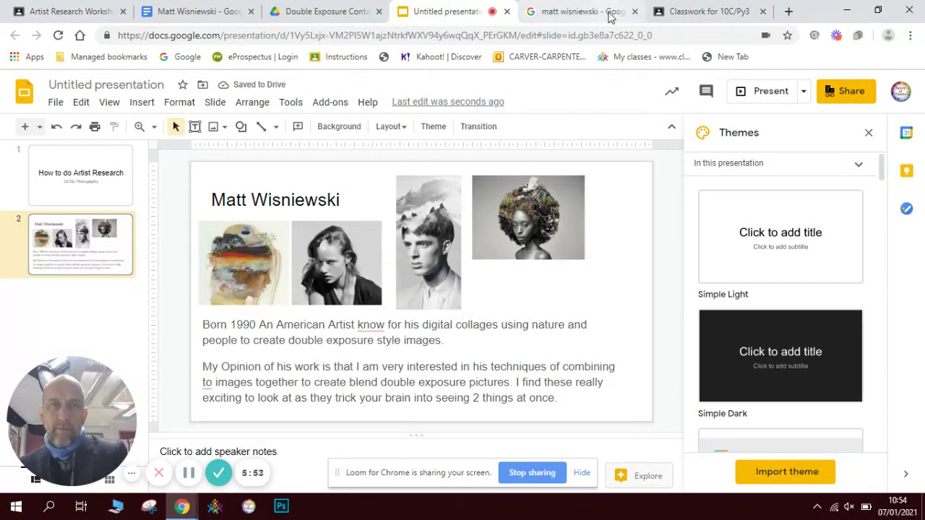
Copy the EK Interview double-exposure image from the image results
left_click(606, 12)
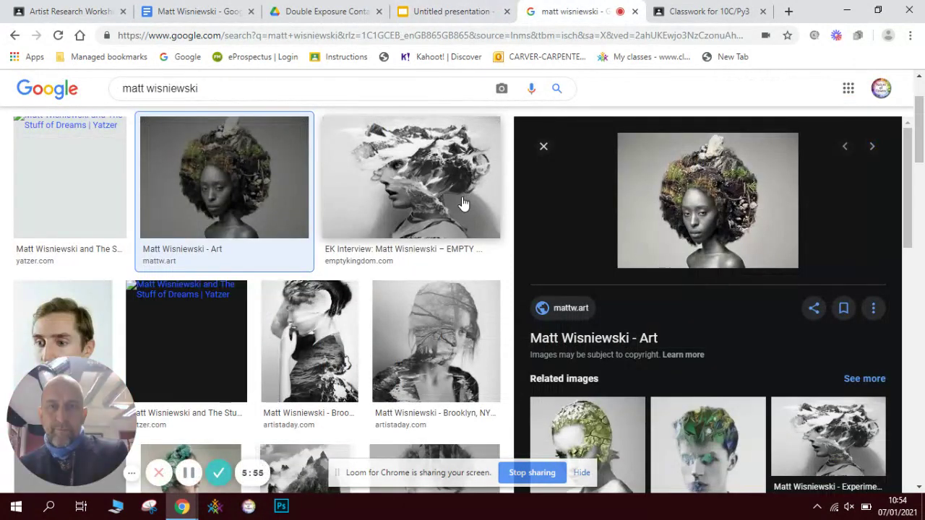
left_click(447, 212)
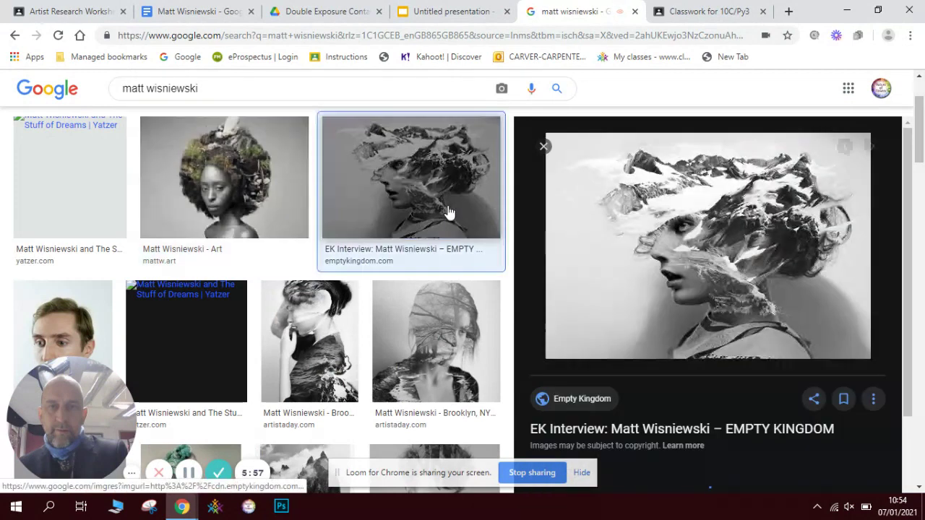
right_click(666, 252)
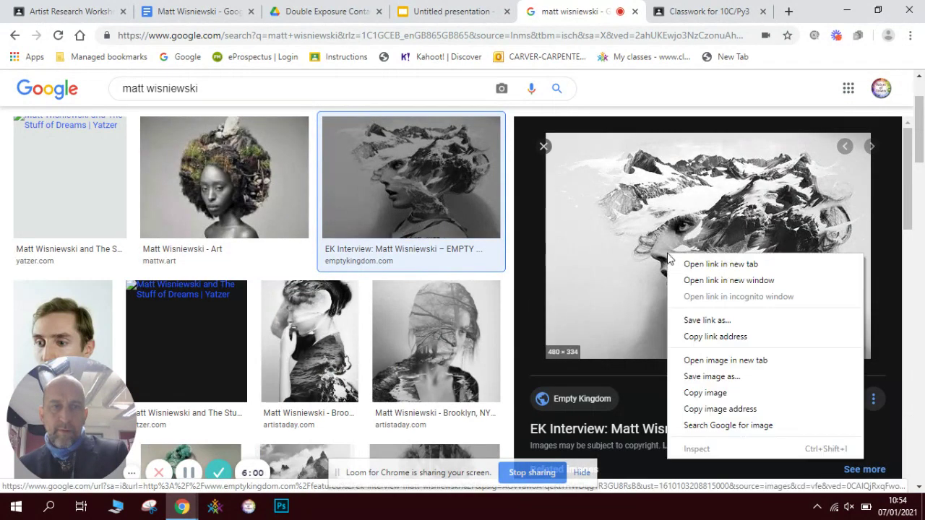
left_click(689, 392)
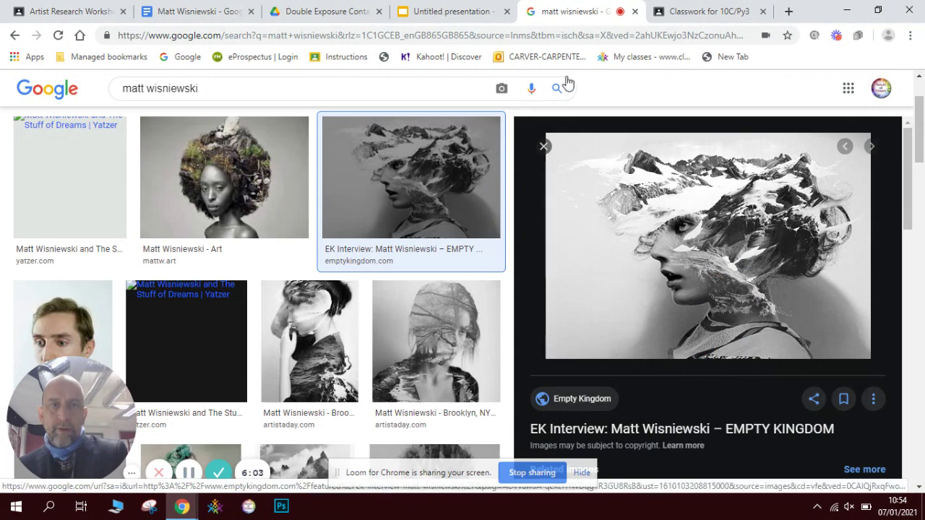
left_click(475, 11)
Paste the EK Interview image, shrunk and placed below the plant-haired portrait
key("ctrl+v")
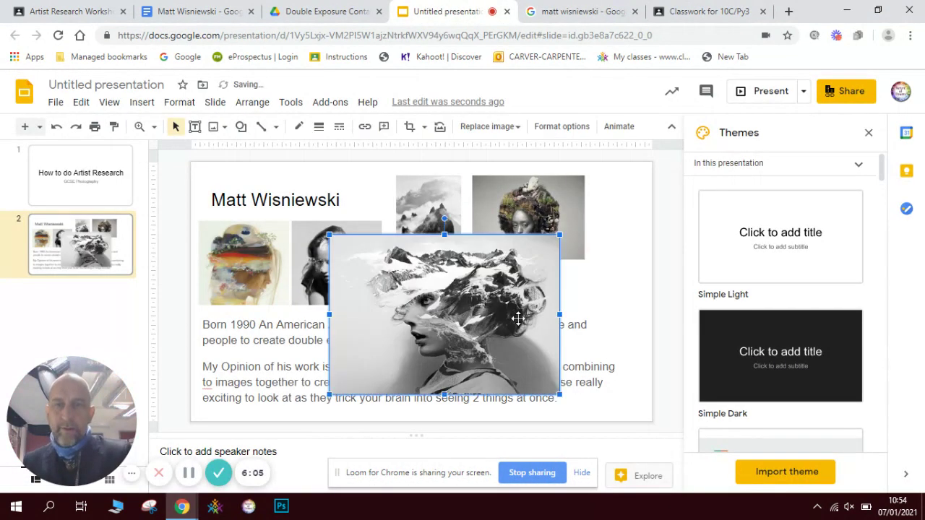
left_click_drag(545, 250, 444, 319)
mouse_move(544, 311)
left_mouse_down()
mouse_move(578, 288)
mouse_move(539, 311)
left_mouse_up()
left_click_drag(492, 332, 518, 282)
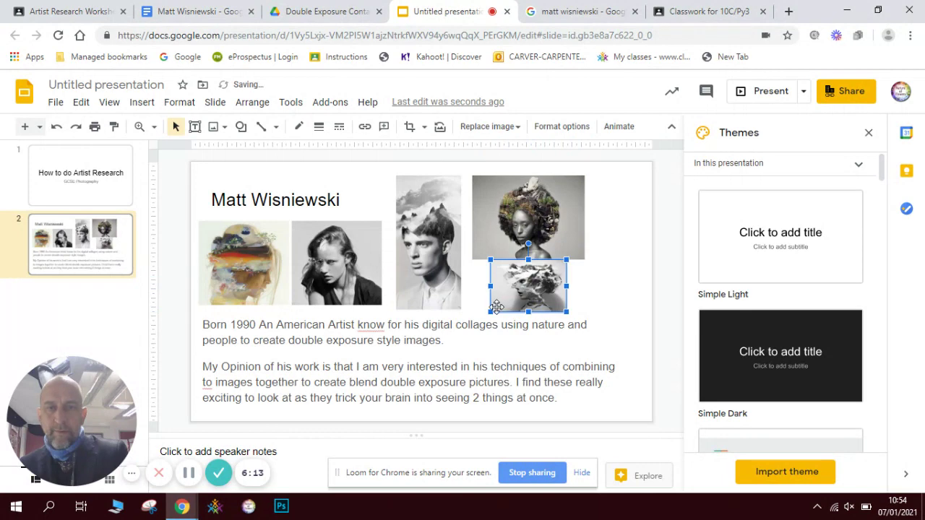
left_click(327, 340)
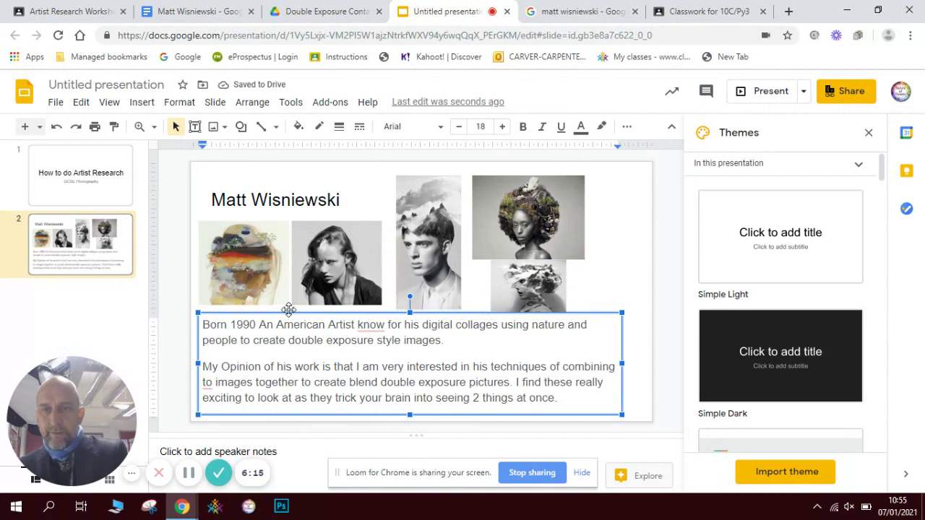
key("Escape")
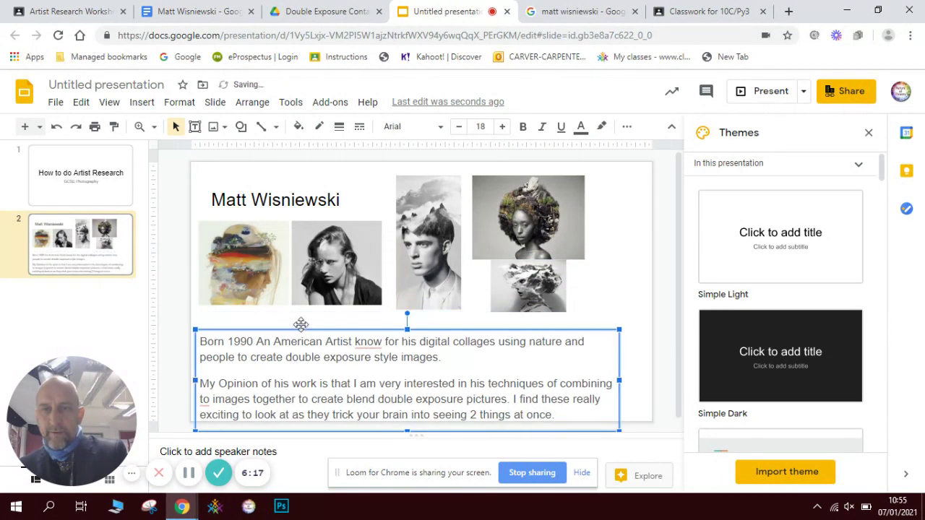
Fine-tune the portrait and small image positions so they stack neatly at top right
left_click(498, 280)
left_click(517, 233)
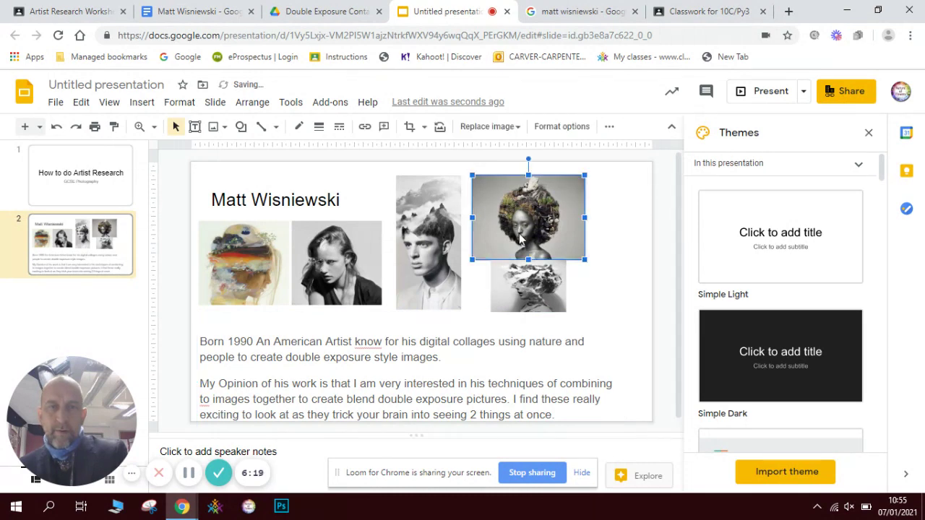
left_click_drag(518, 229, 539, 218)
left_click_drag(518, 266, 489, 284)
left_click_drag(556, 266, 575, 222)
left_click(594, 281)
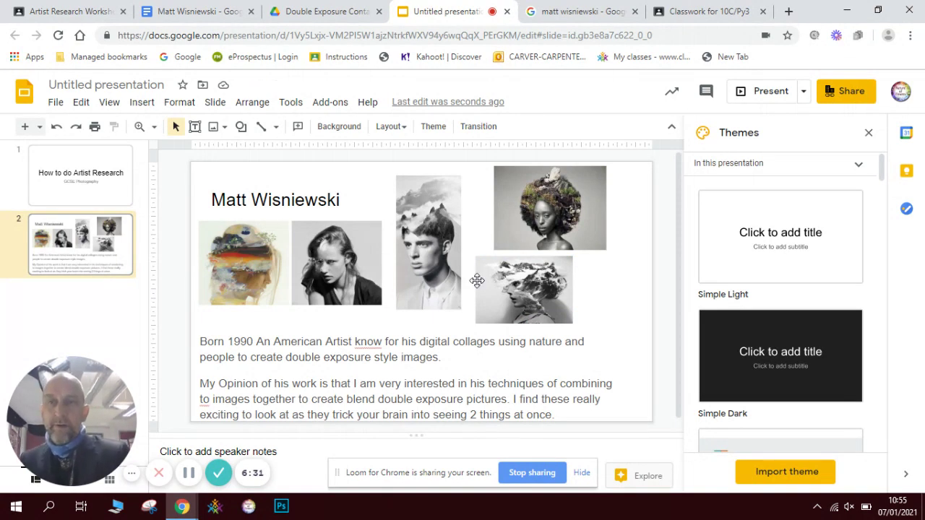
Add a new third slide and title it 'Contact sheet'
left_click(24, 128)
left_click(228, 201)
type("Contac")
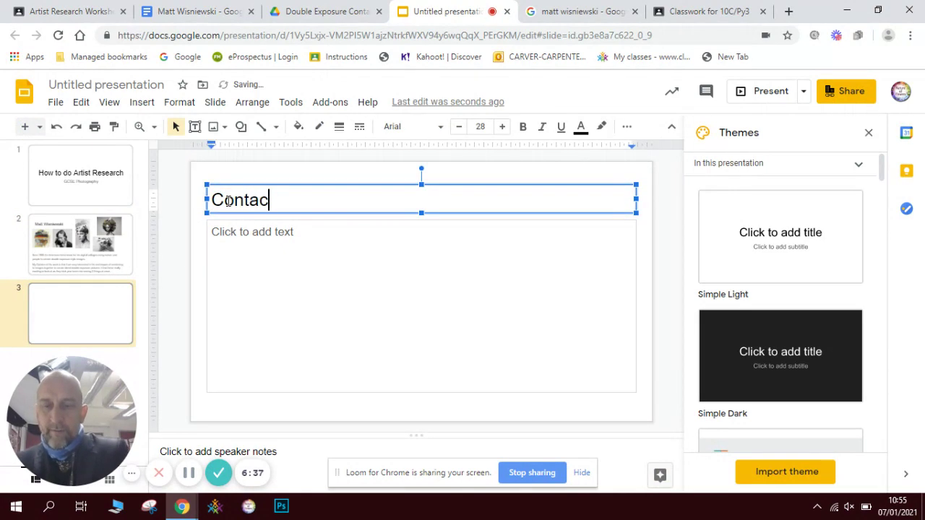
type("t sheet")
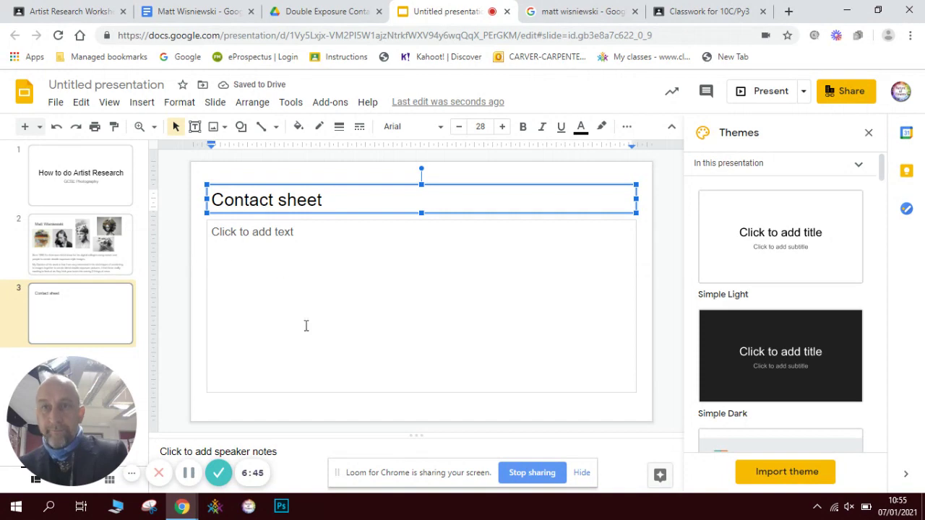
left_click(314, 20)
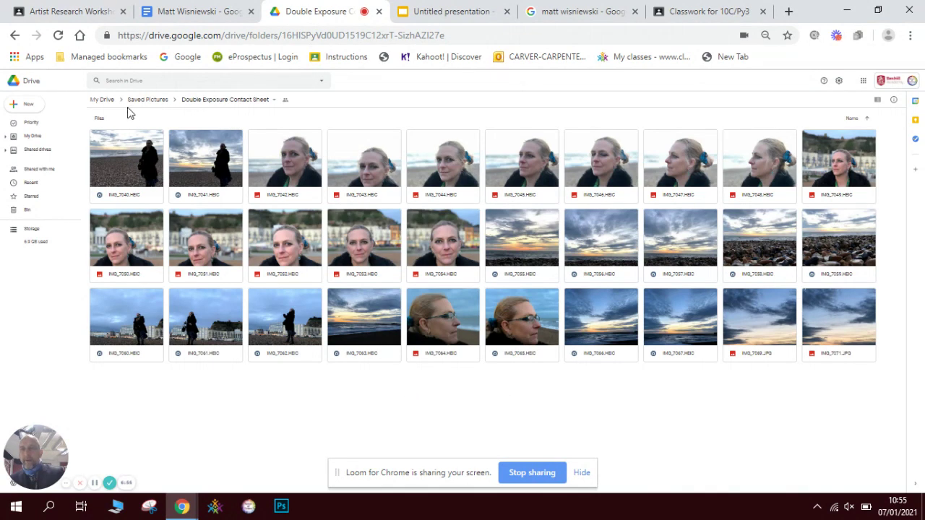
Zoom the Chrome page for the Drive folder in to 100% from the browser menu
left_click(194, 104)
left_click(194, 104)
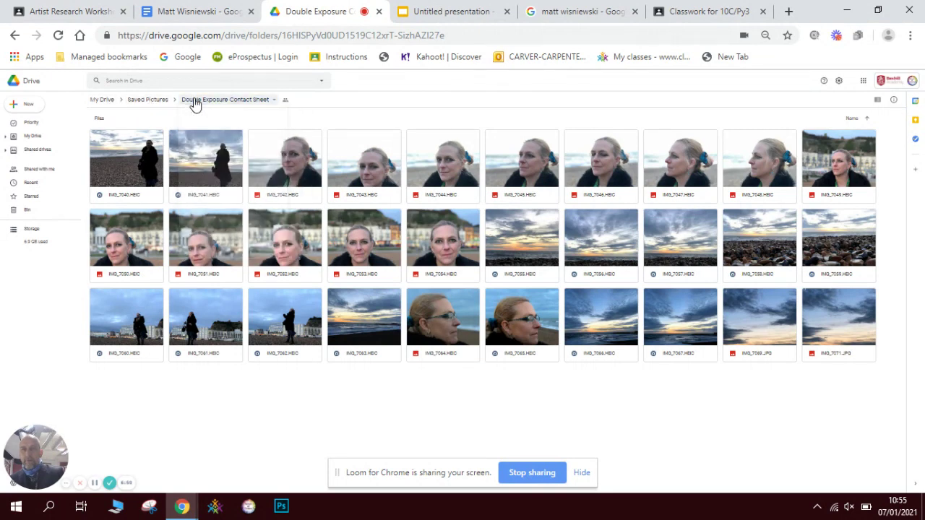
left_click(909, 35)
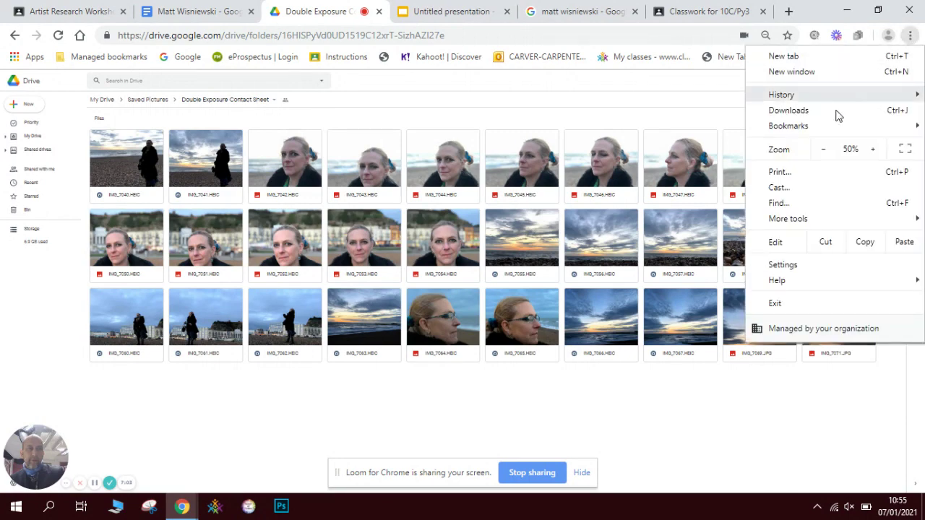
left_click(874, 151)
left_click(874, 151)
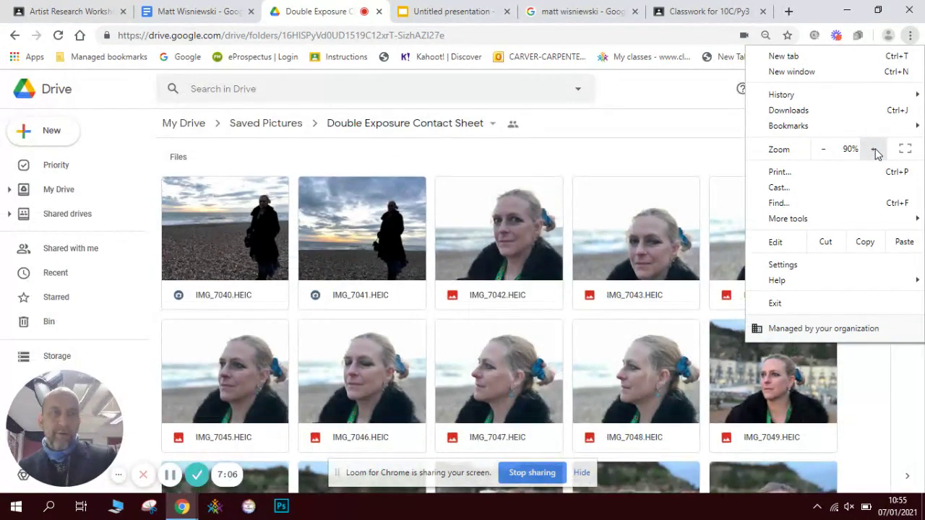
left_click(875, 151)
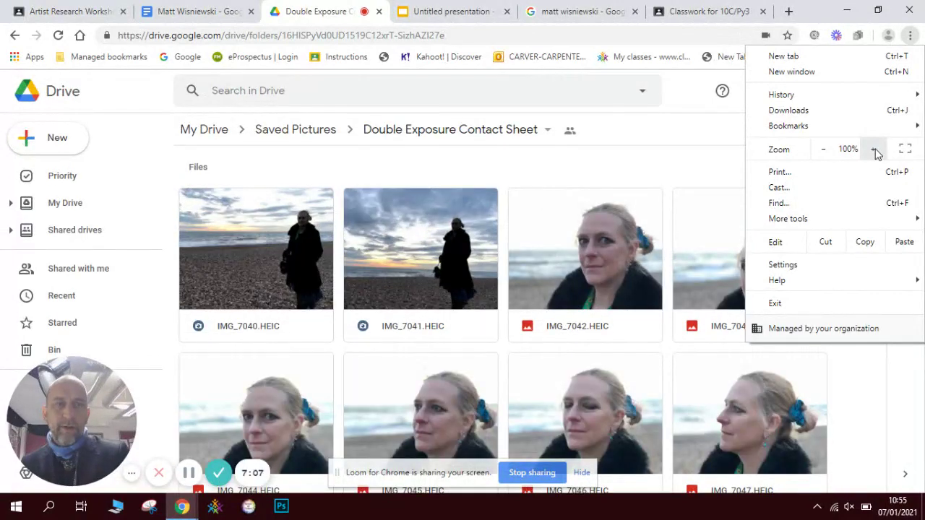
Zoom the Drive page out to 50% so every photo fits, then start Snipping Tool
left_click(828, 151)
left_click(828, 151)
left_click(829, 151)
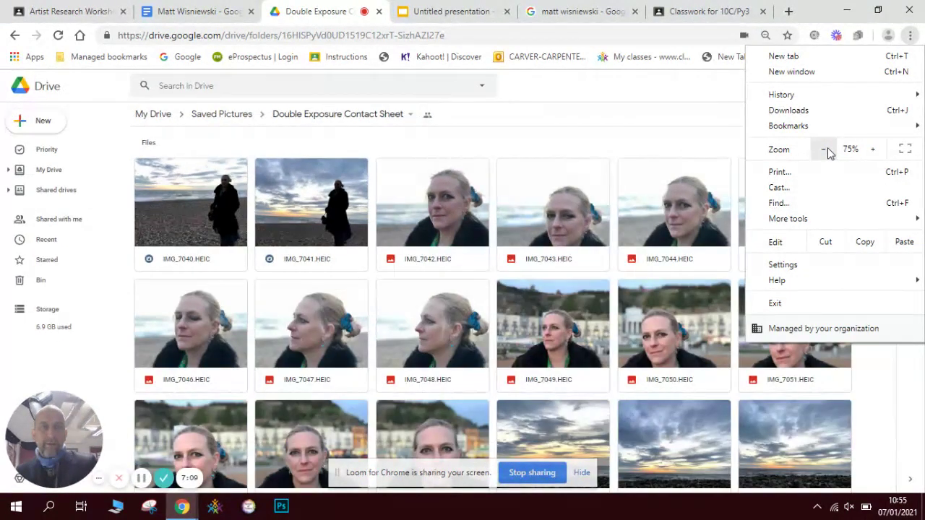
left_click(829, 151)
left_click(829, 151)
left_click(688, 406)
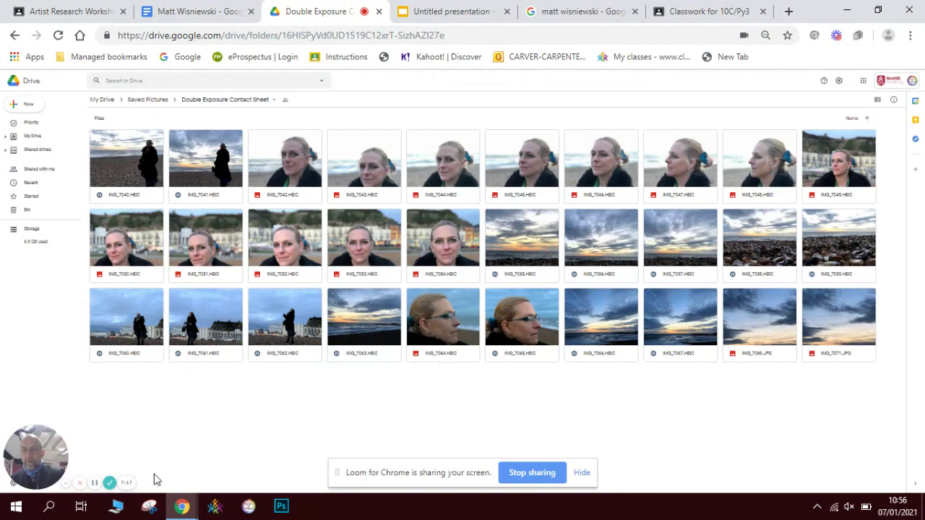
left_click(149, 506)
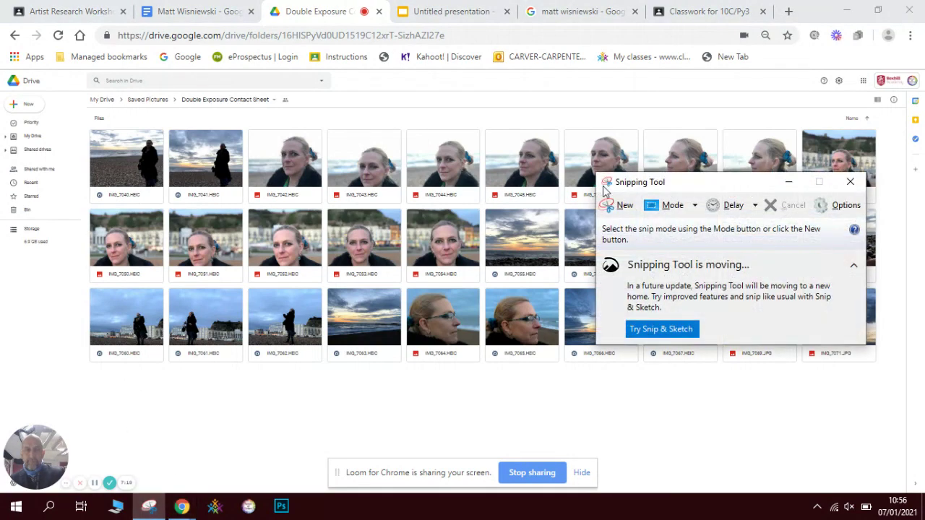
Snip a rectangle around the full Drive thumbnail grid and return to the presentation
left_click(607, 205)
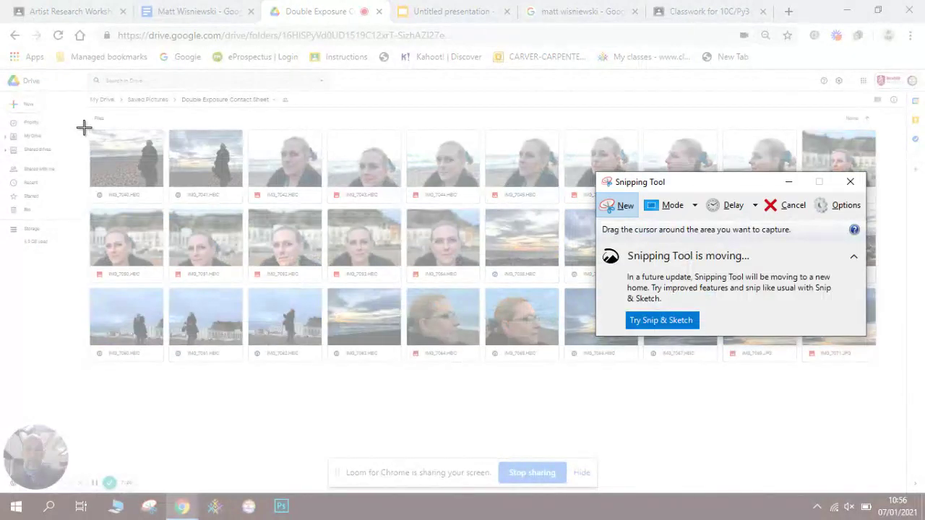
left_click_drag(83, 125, 880, 370)
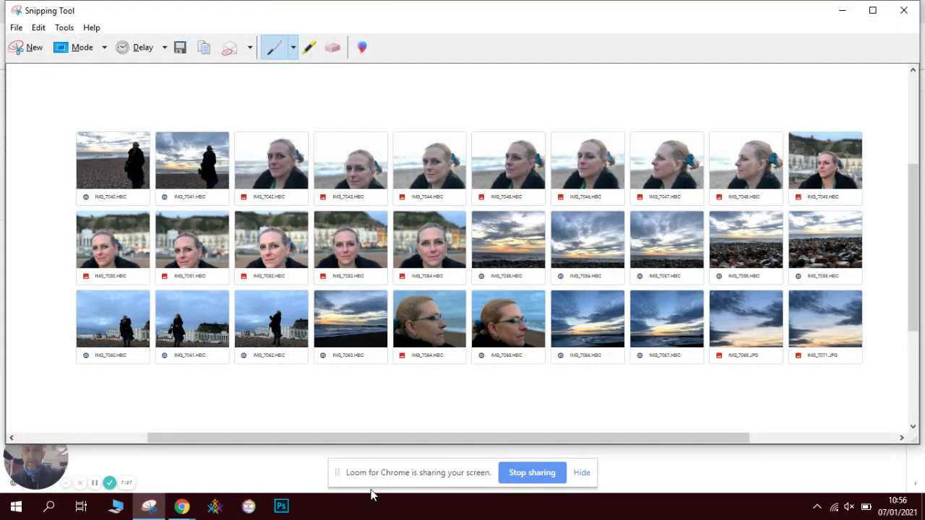
left_click(182, 507)
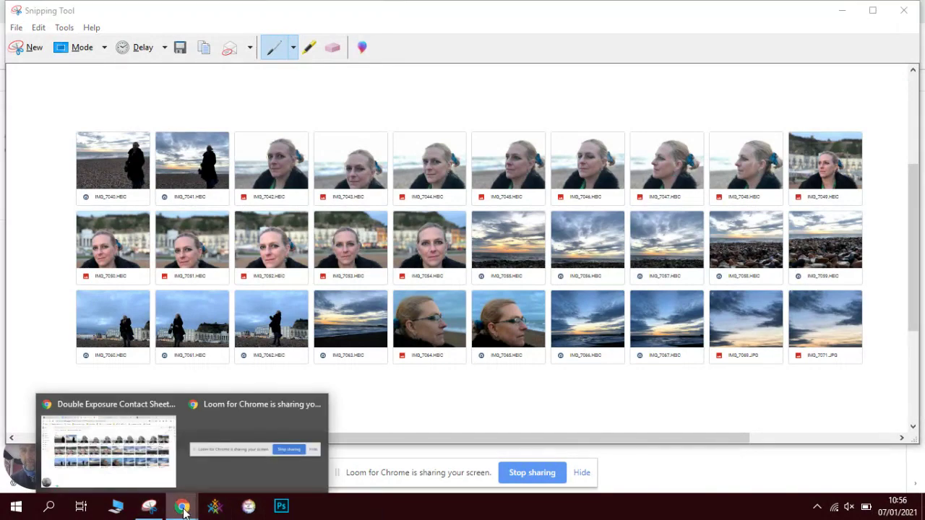
left_click(182, 507)
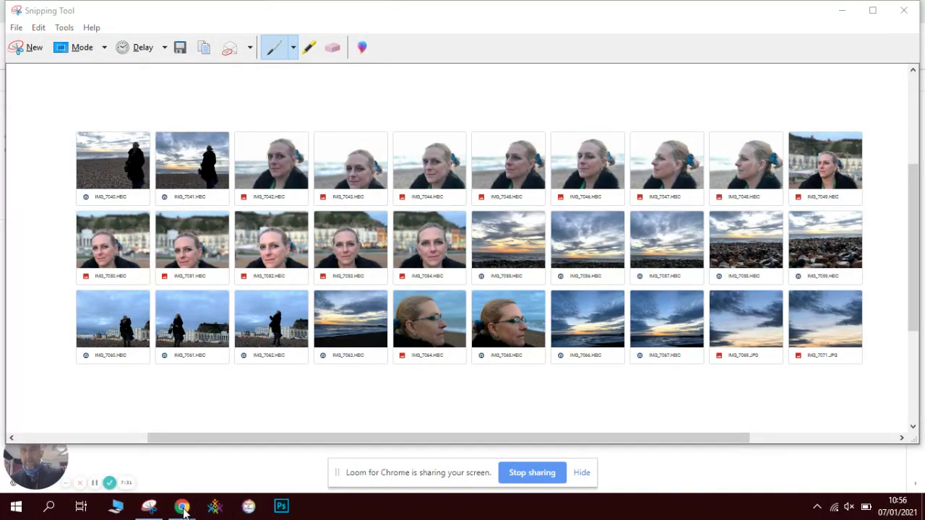
left_click(842, 10)
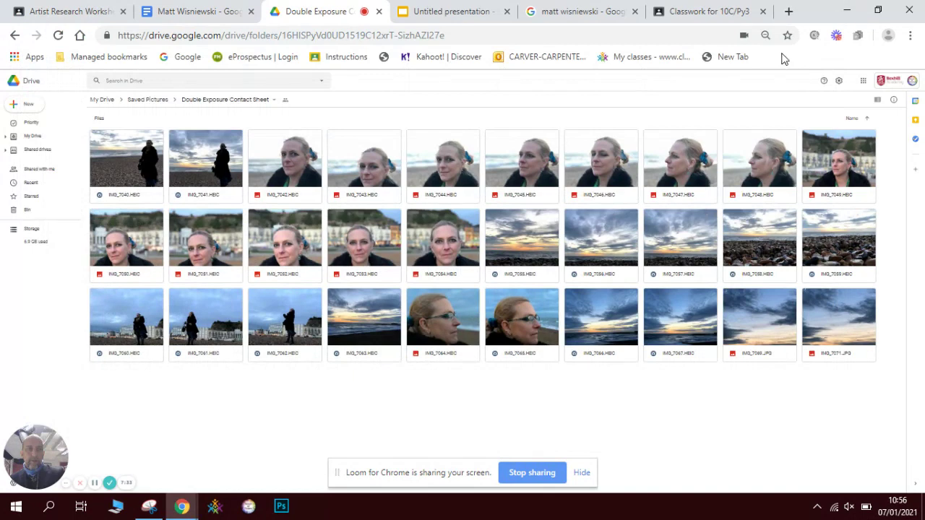
left_click(488, 12)
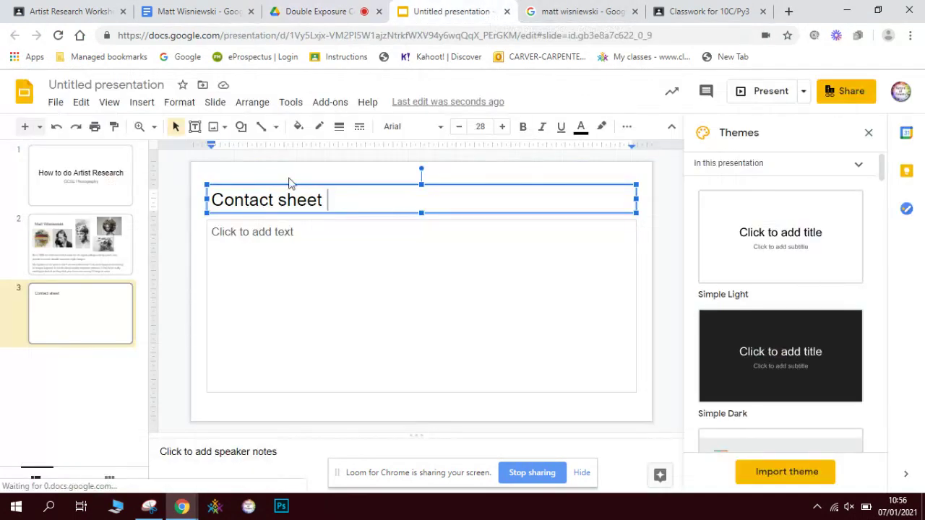
Paste the captured photo grid into the Contact sheet slide's body area
left_click(258, 241)
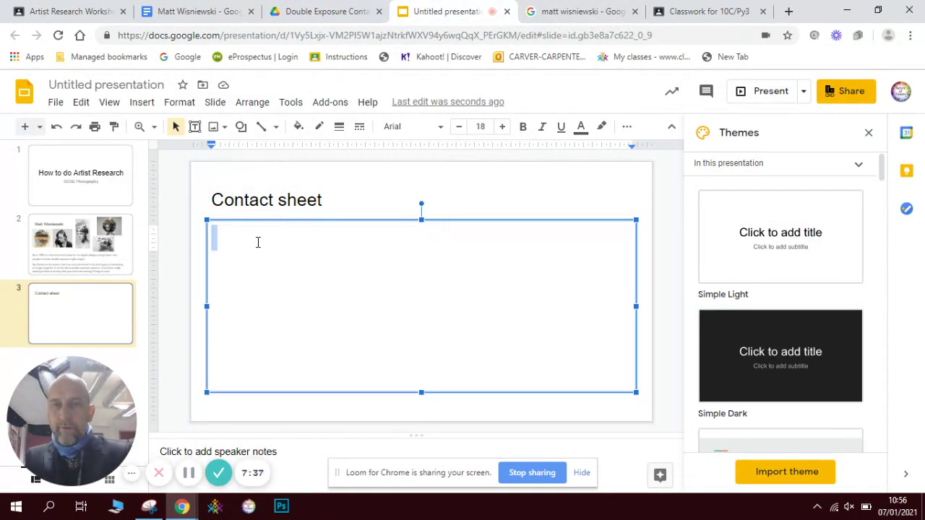
key("ctrl+v")
left_click(339, 200)
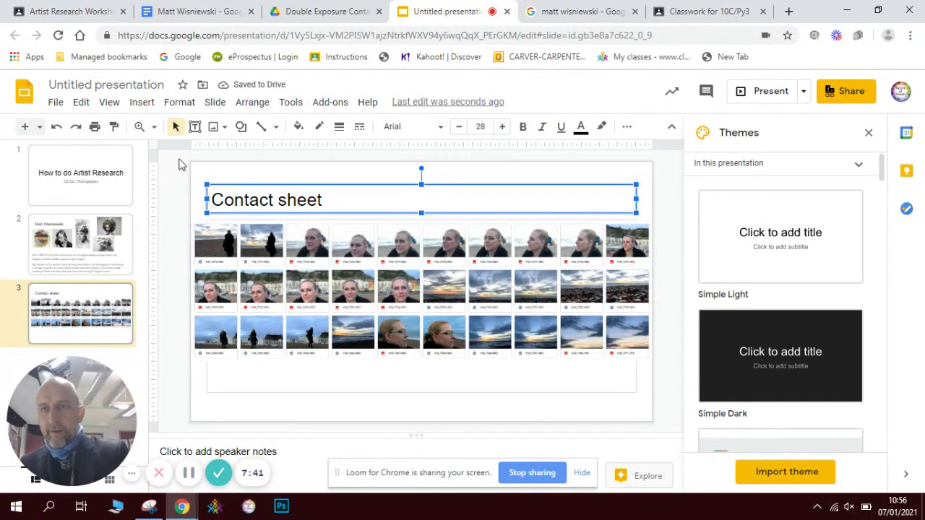
Rename the presentation 'How to do Artist Research' and review slides 2 and 3
left_click(108, 175)
left_click(123, 85)
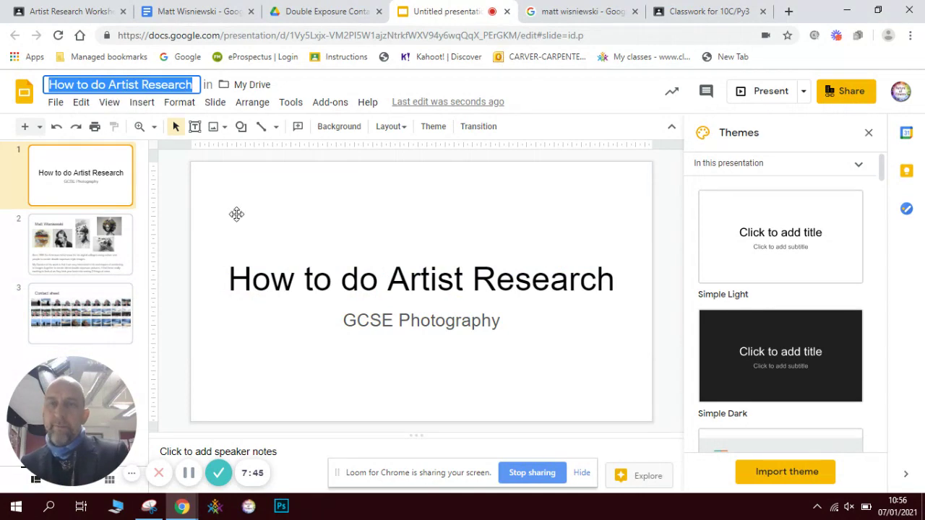
left_click(118, 194)
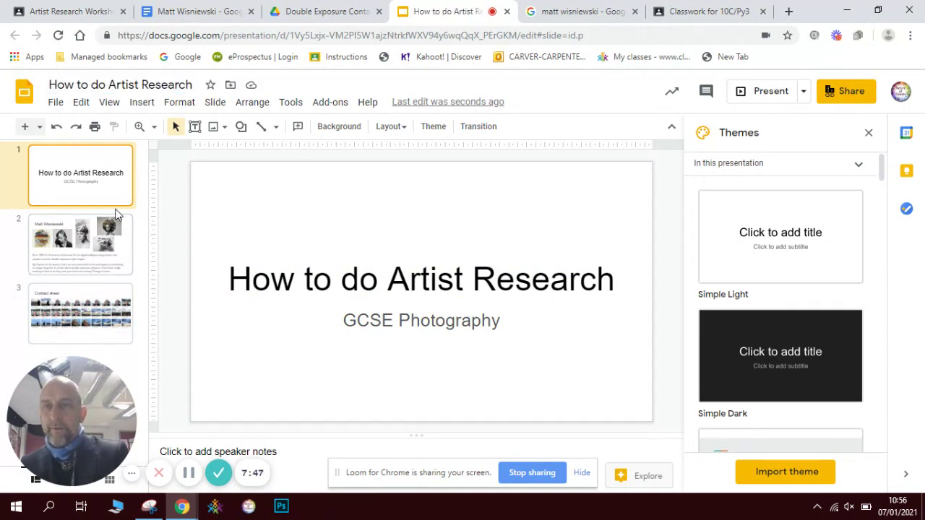
left_click(104, 266)
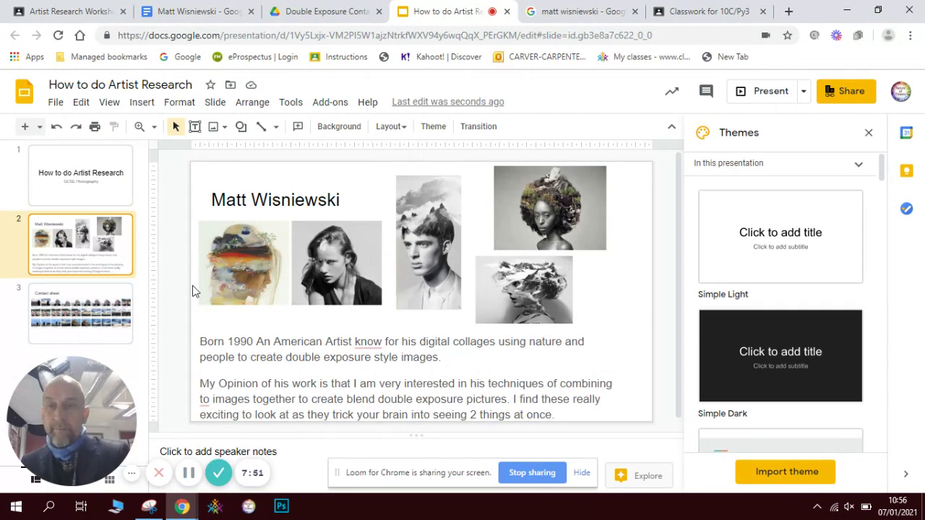
left_click(85, 318)
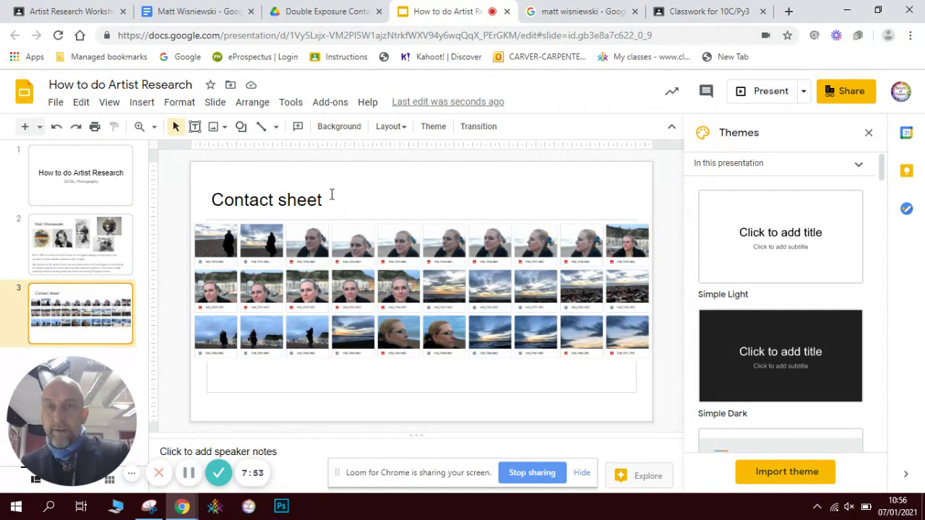
Add a new slide after Contact sheet titled 'Response'
left_click(25, 127)
left_click(230, 206)
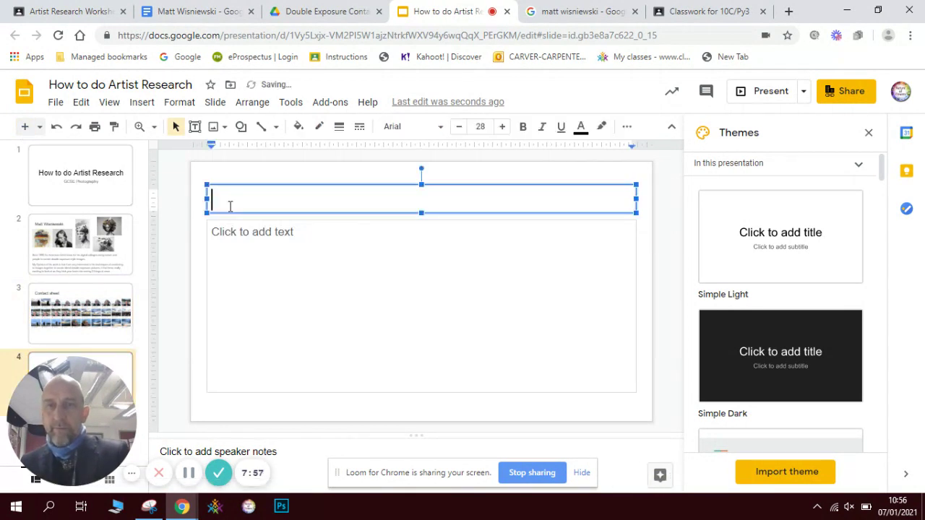
type("Response")
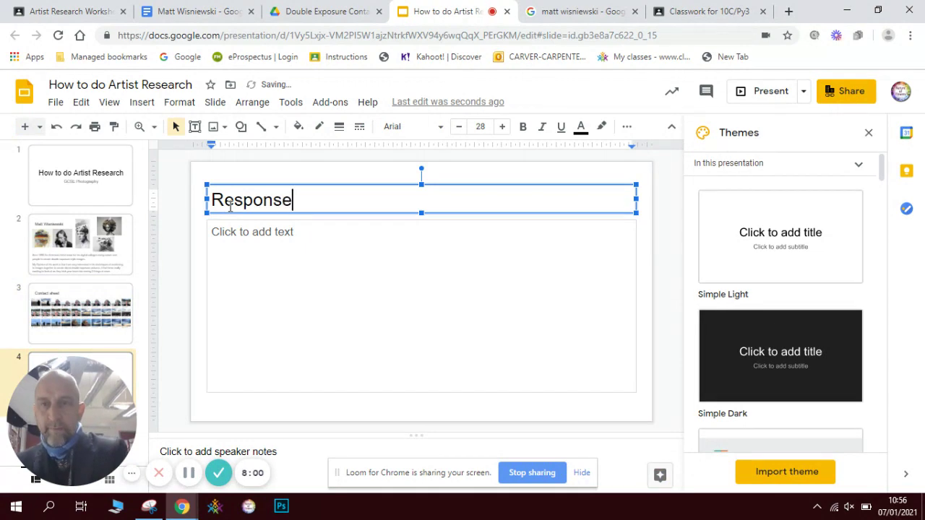
left_click(110, 317)
left_click(109, 361)
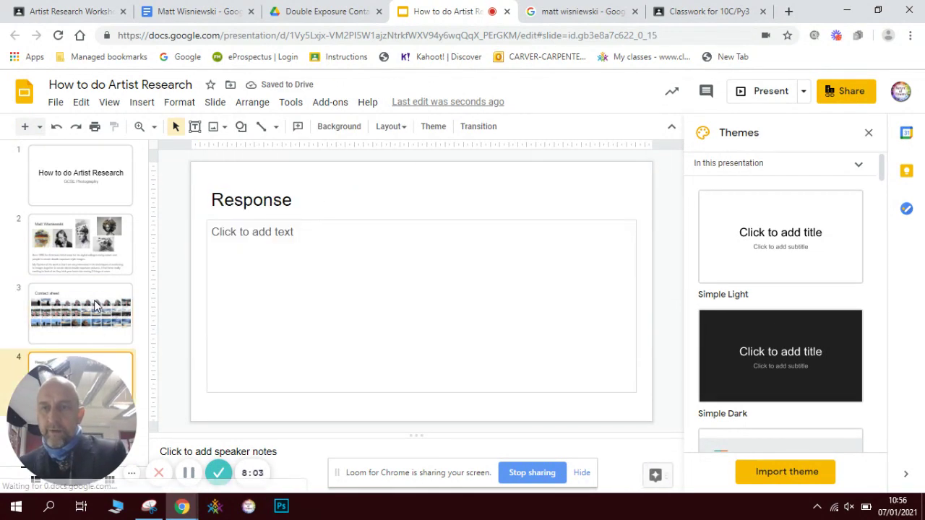
Add another slide after it titled 'Best 4 for response'
left_click(25, 127)
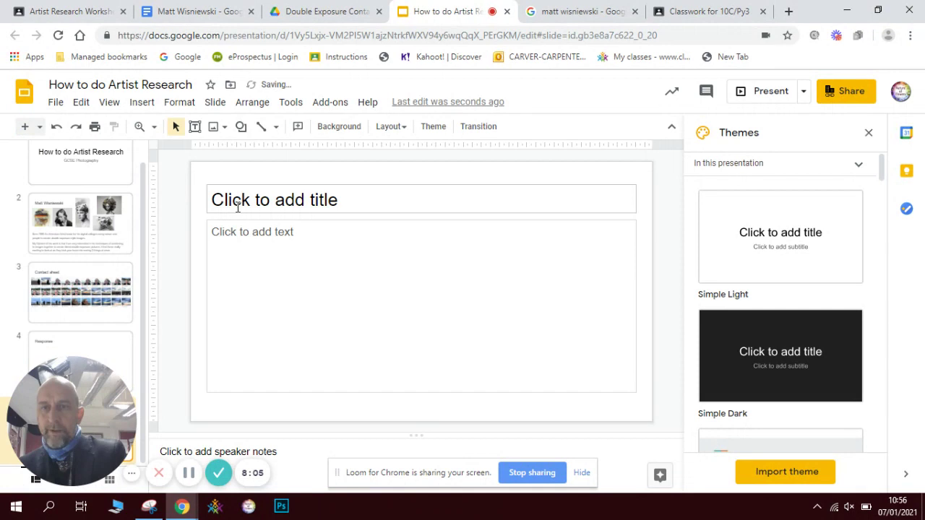
left_click(236, 208)
type("Best")
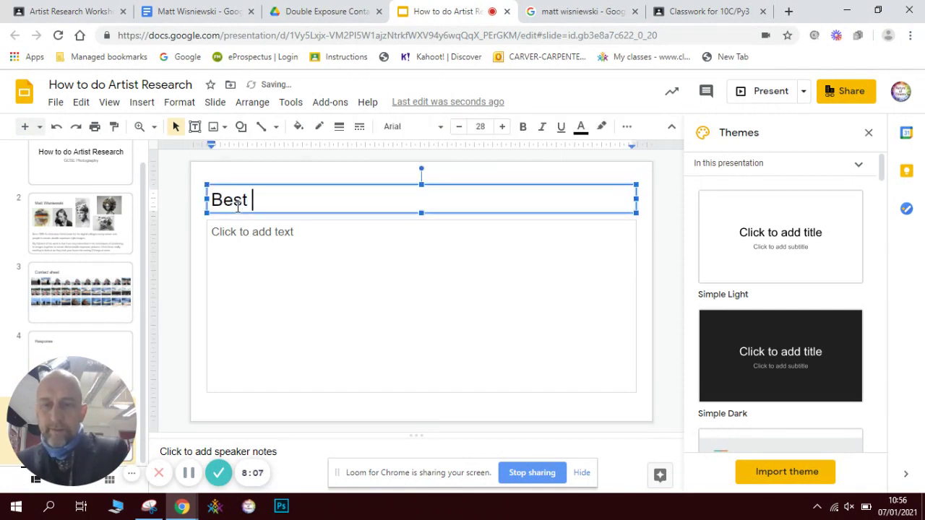
type(" 4 for response")
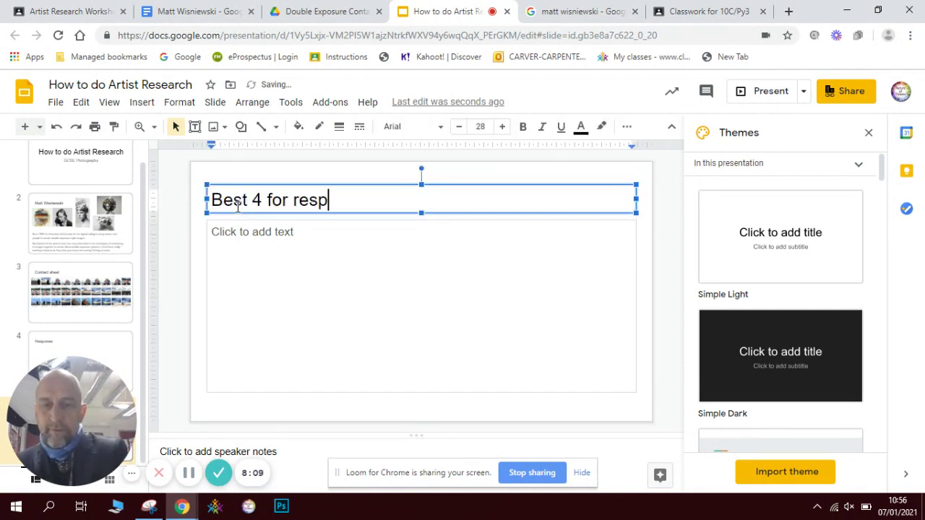
left_click(264, 237)
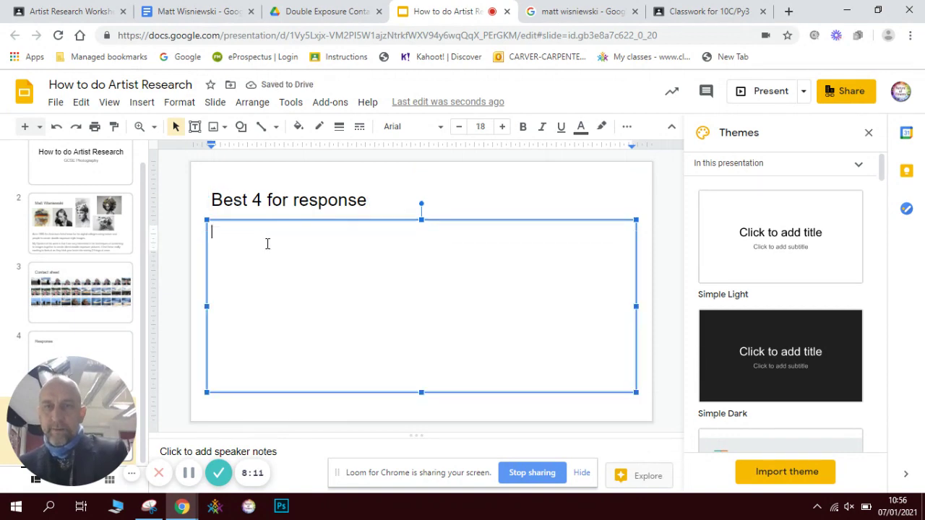
left_click(67, 296)
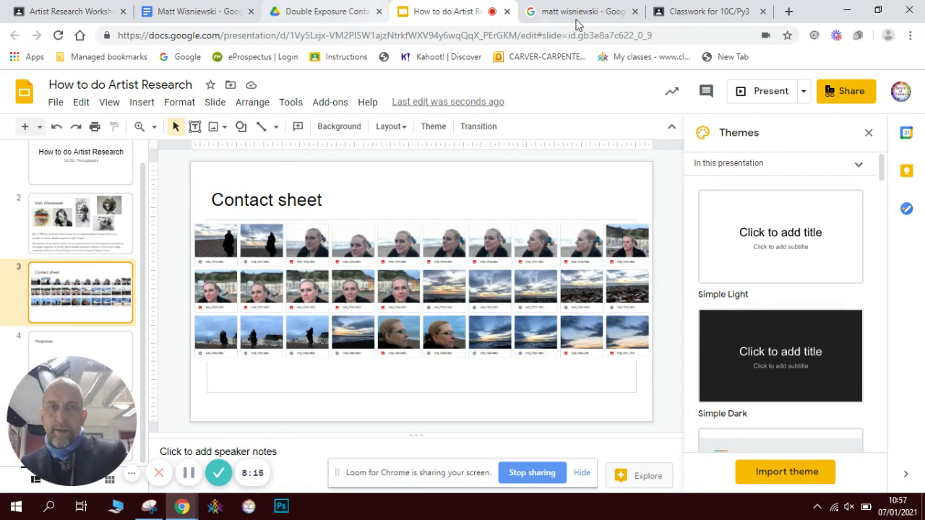
Return to the Double Exposure Contact Sheet Drive folder and select photo IMG_7047.HEIC
left_click(334, 18)
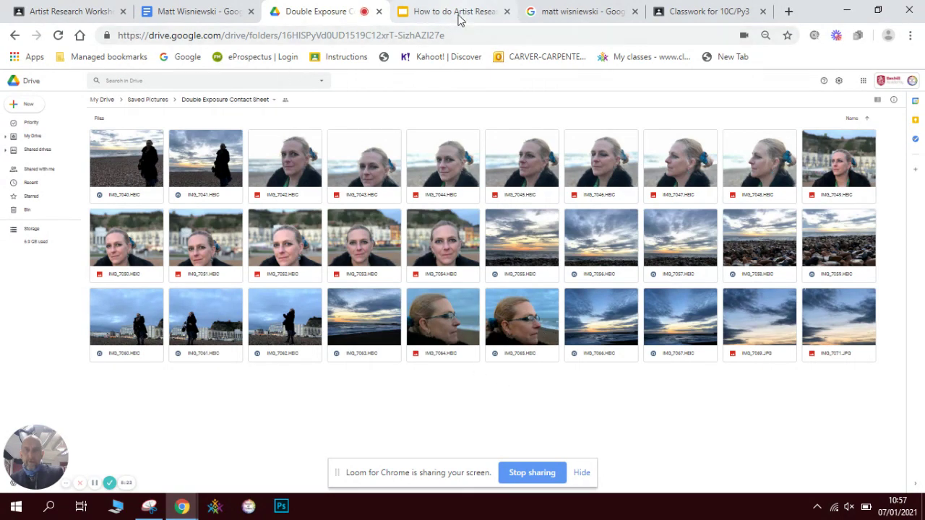
left_click(458, 16)
left_click(105, 230)
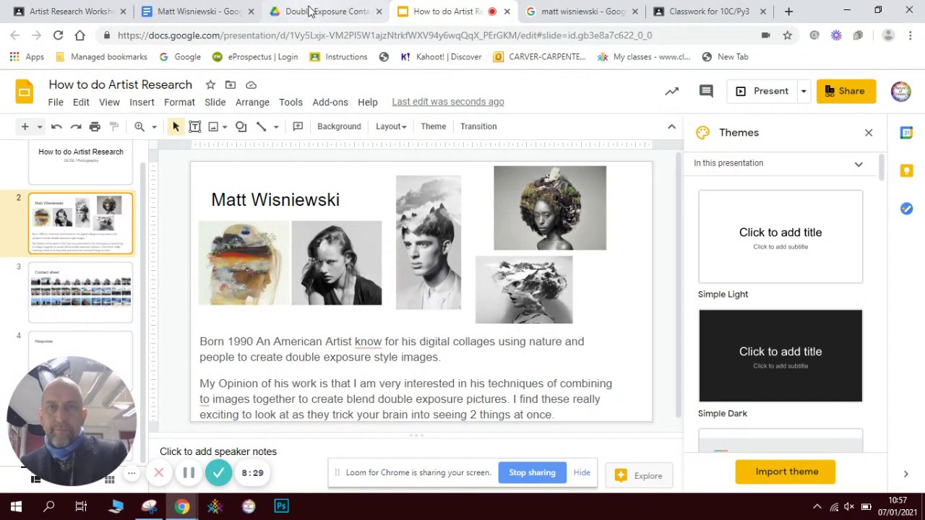
left_click(307, 11)
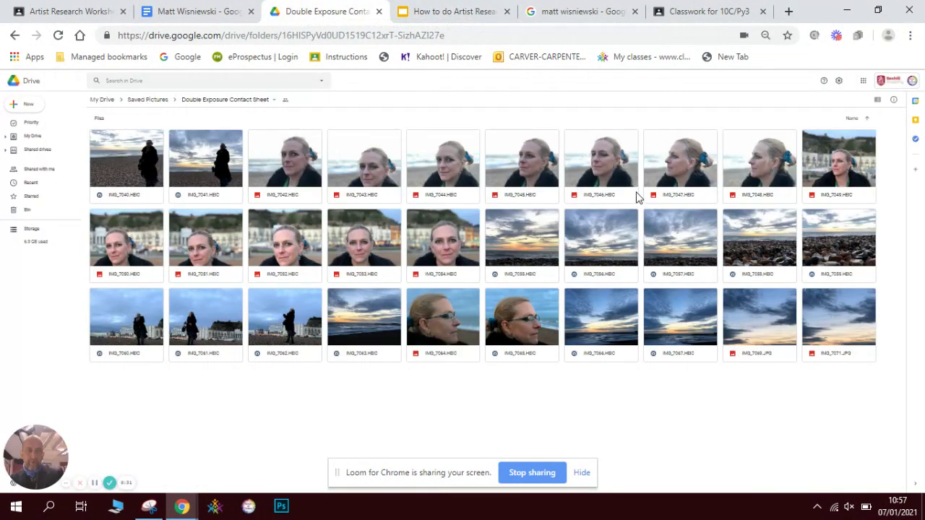
left_click(679, 169)
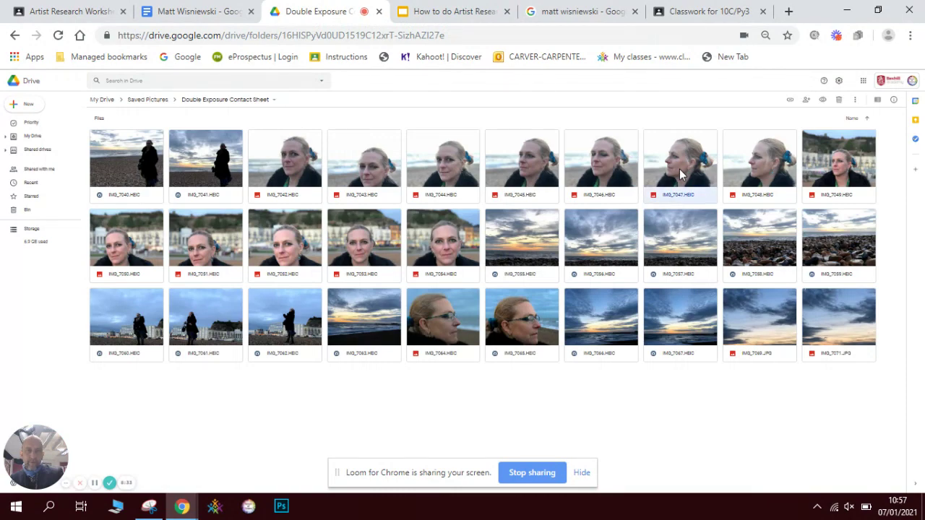